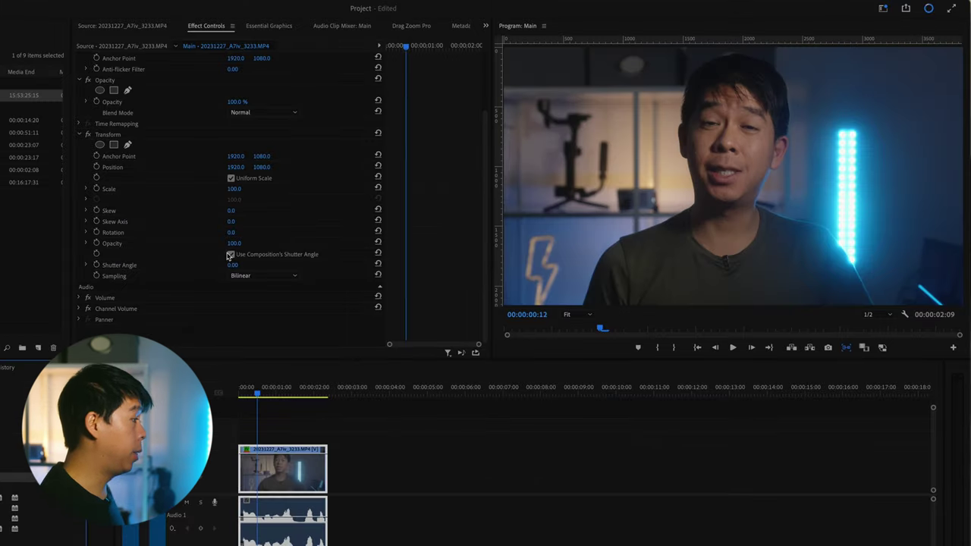
# Step: Disable Use Composition's Shutter Angle in the clip's Transform effect and set its Shutter Angle to 180
pyautogui.click(232, 255)
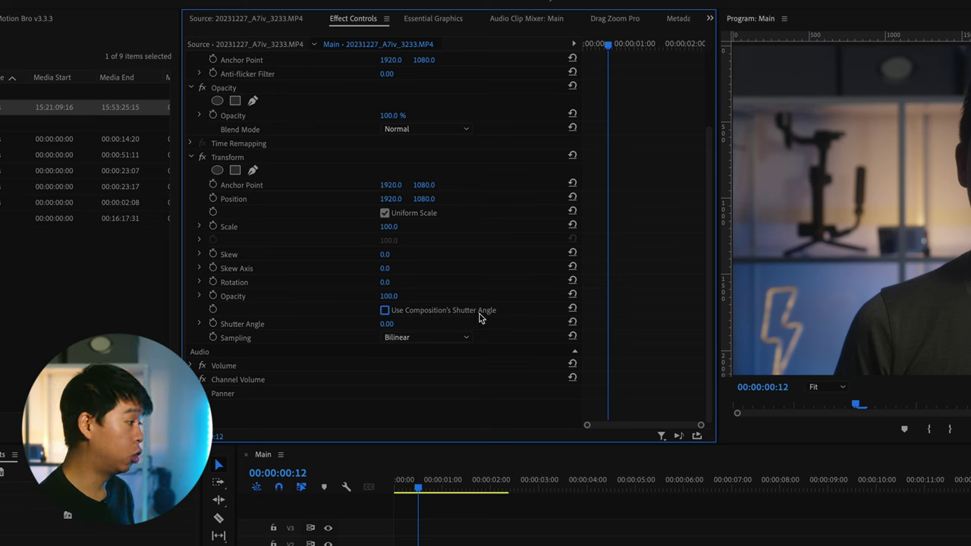
pyautogui.click(387, 324)
pyautogui.write('180')
pyautogui.press('Return')
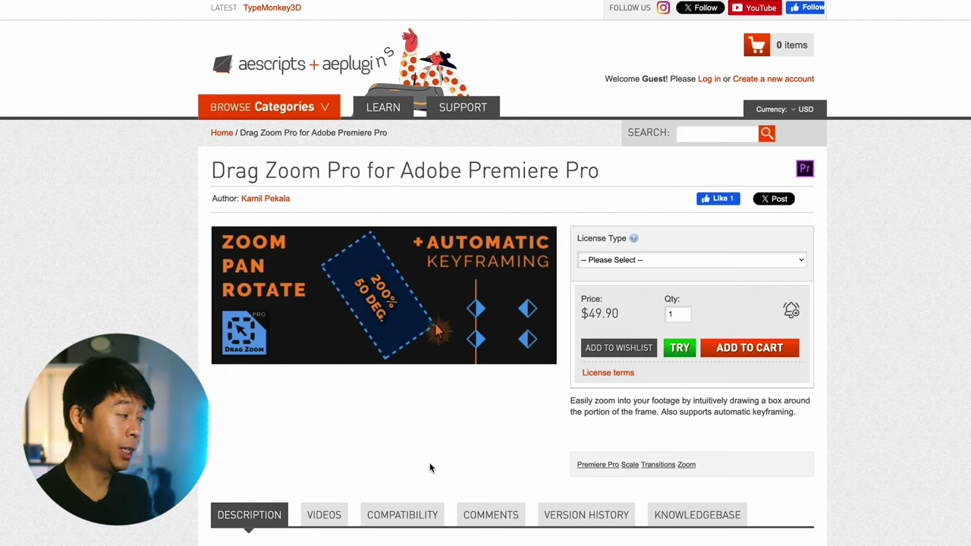
# Step: Switch to the aescripts page for Drag Zoom Pro and examine its license type, price and description
pyautogui.click(716, 258)
pyautogui.click(890, 276)
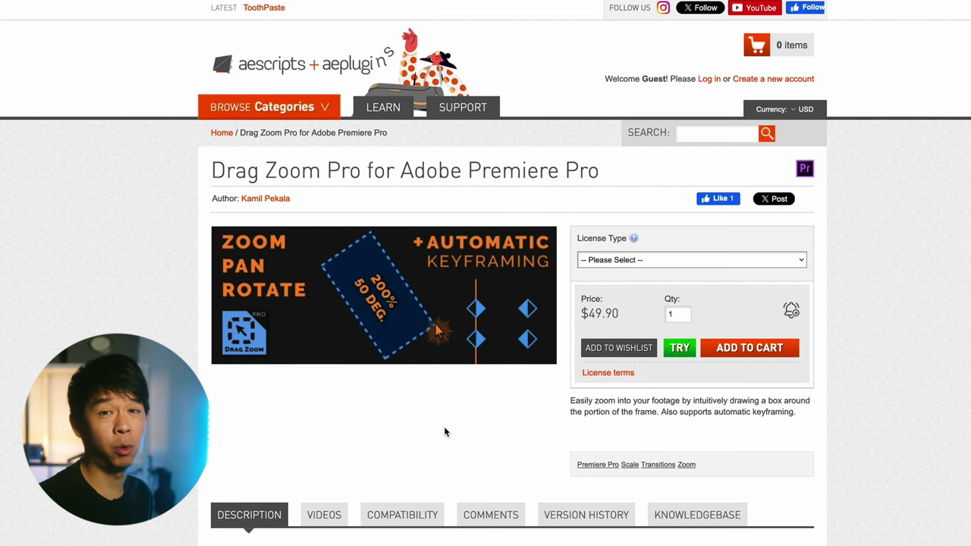
pyautogui.scroll(-3, 445, 431)
pyautogui.scroll(-5, 529, 439)
pyautogui.scroll(6, 529, 440)
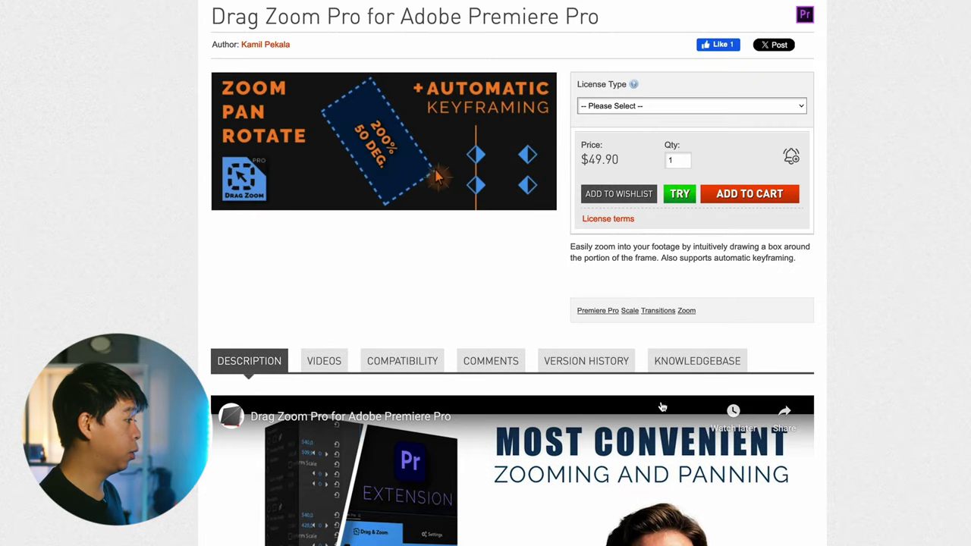
pyautogui.scroll(3, 691, 404)
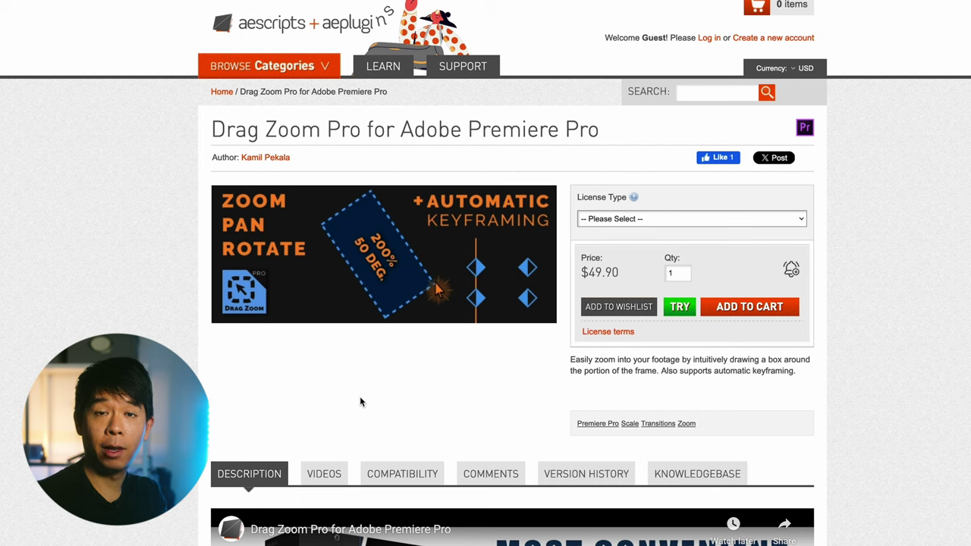
pyautogui.scroll(1, 364, 402)
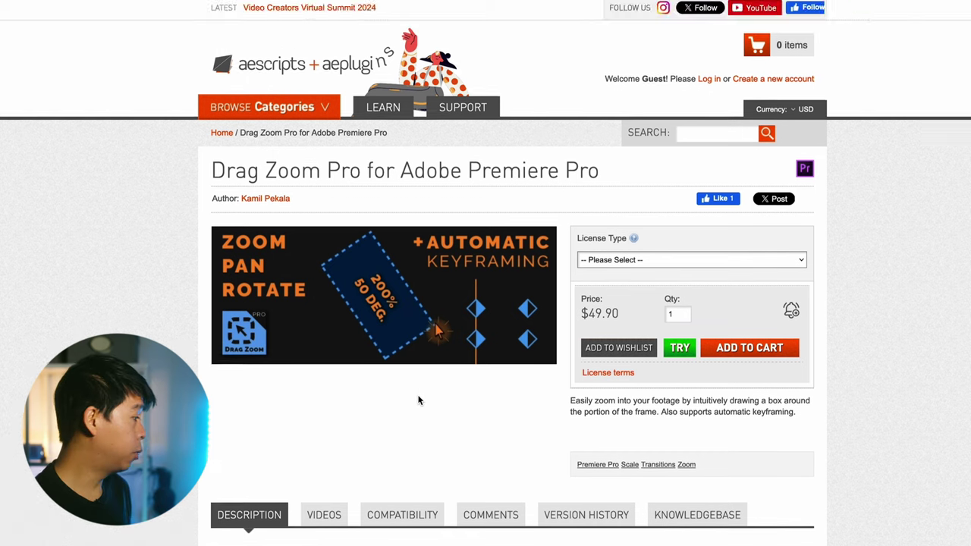
pyautogui.scroll(-4, 418, 396)
pyautogui.scroll(5, 555, 386)
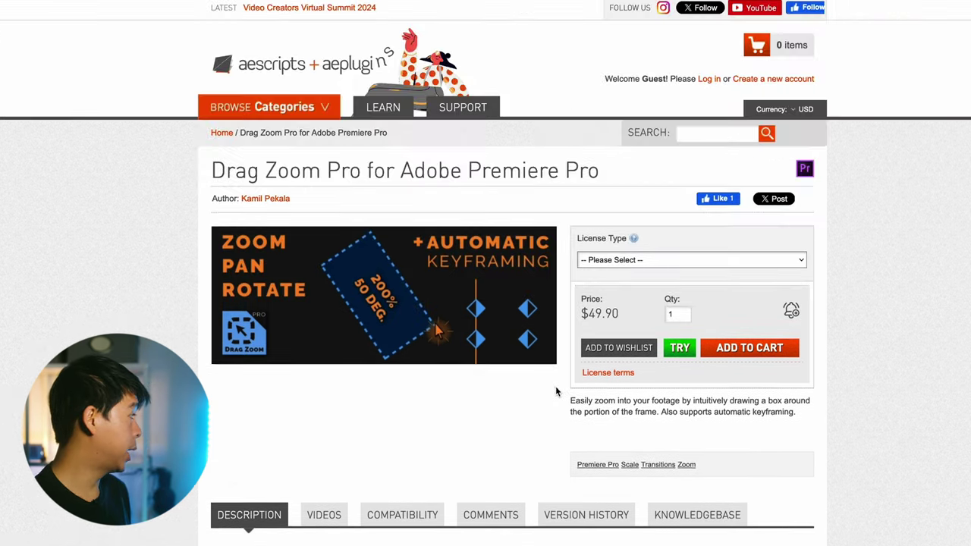
pyautogui.scroll(-1, 555, 386)
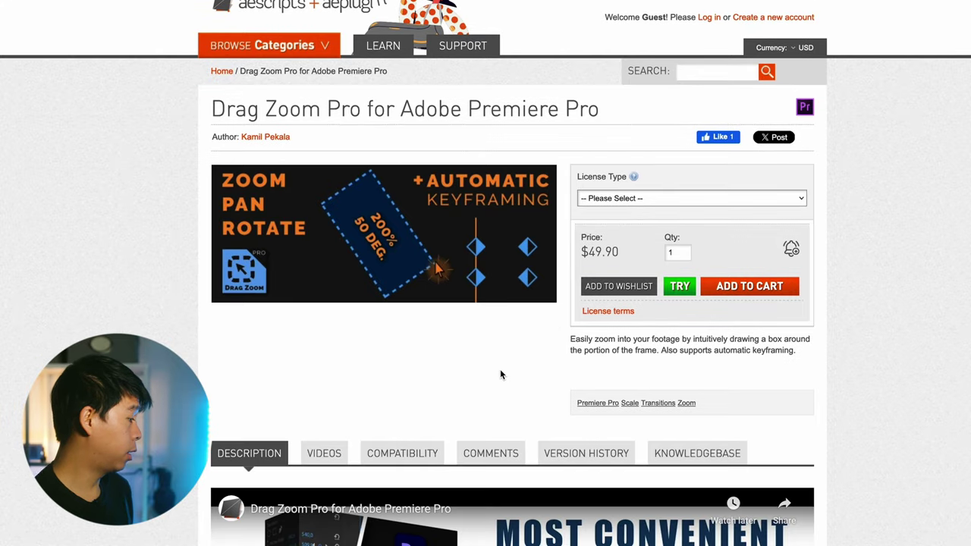
pyautogui.scroll(-3, 501, 372)
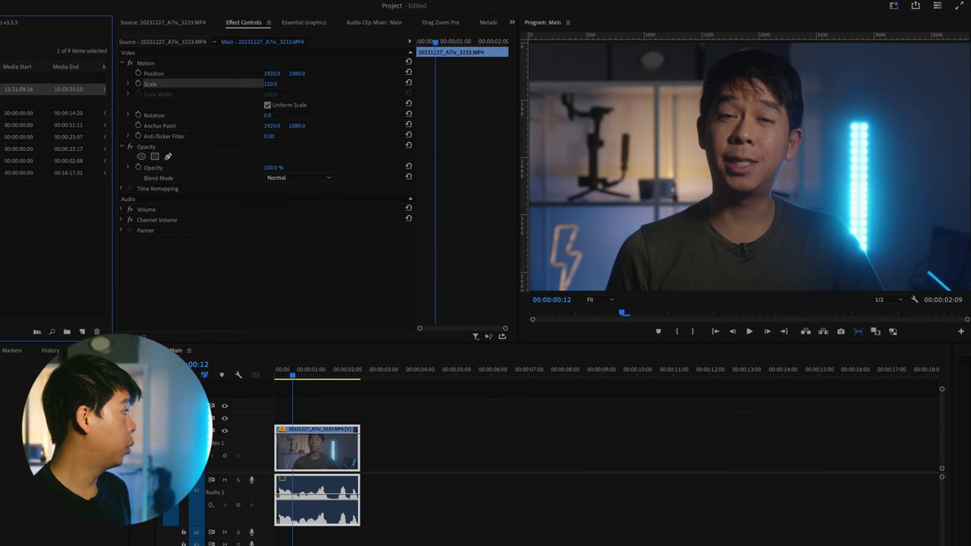
# Step: Switch to Premiere Pro, look up the installed extensions and open Drag Zoom Pro
pyautogui.click(148, 0)
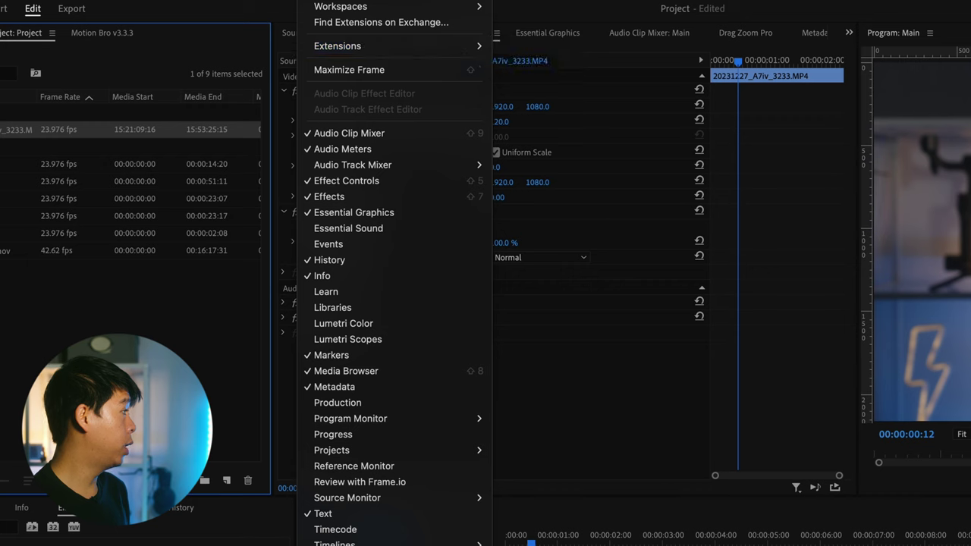
pyautogui.moveTo(379, 52)
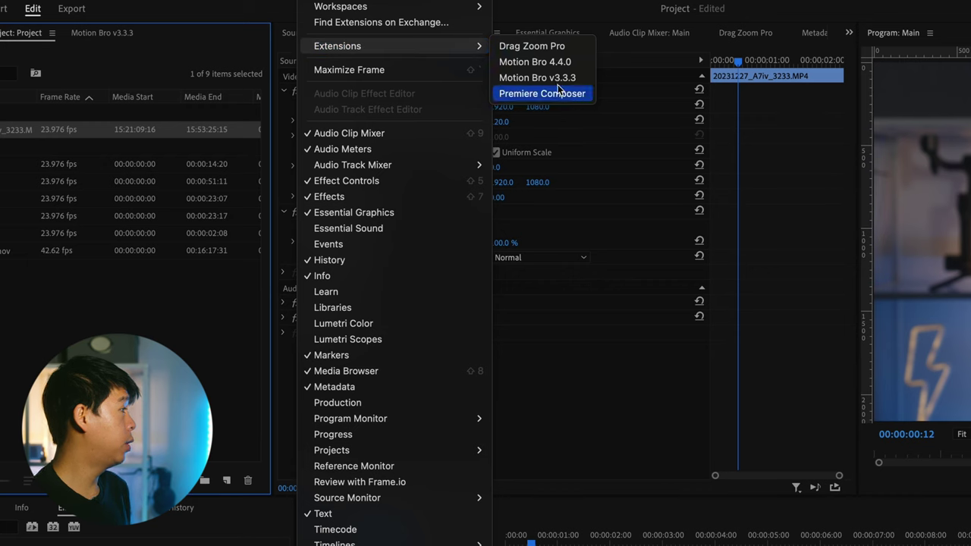
pyautogui.click(785, 207)
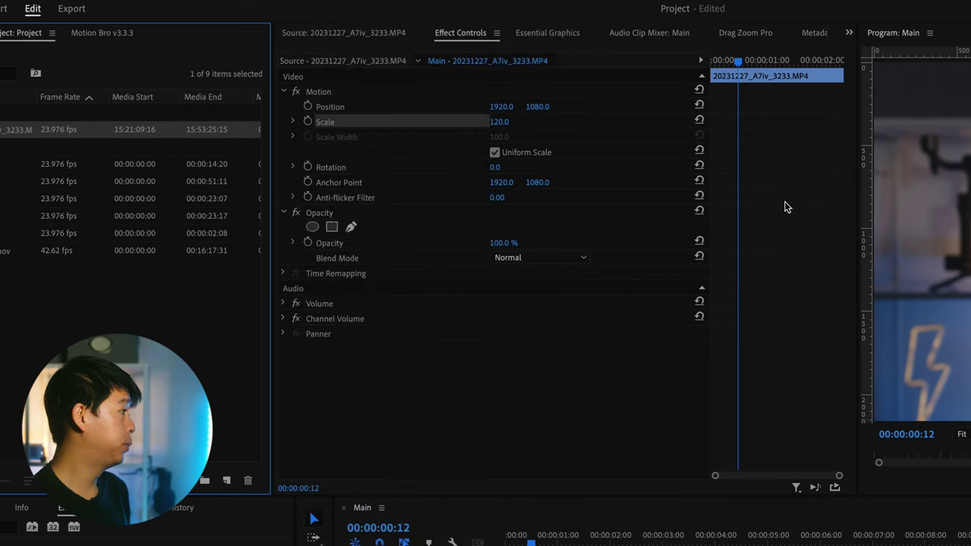
pyautogui.click(747, 35)
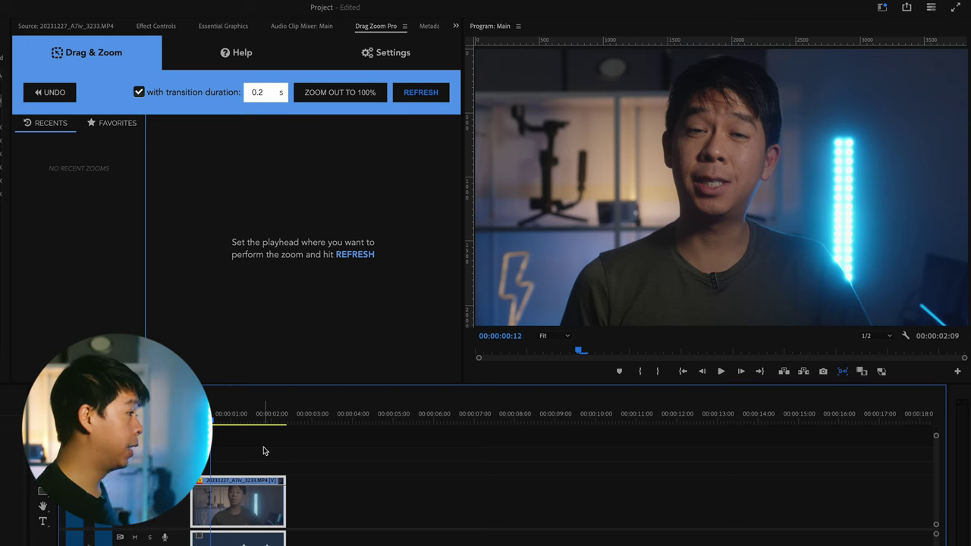
# Step: Move the playhead to 00:00:00:10 and reset the clip's Motion scale to 100
pyautogui.moveTo(216, 419); pyautogui.dragTo(206, 419)
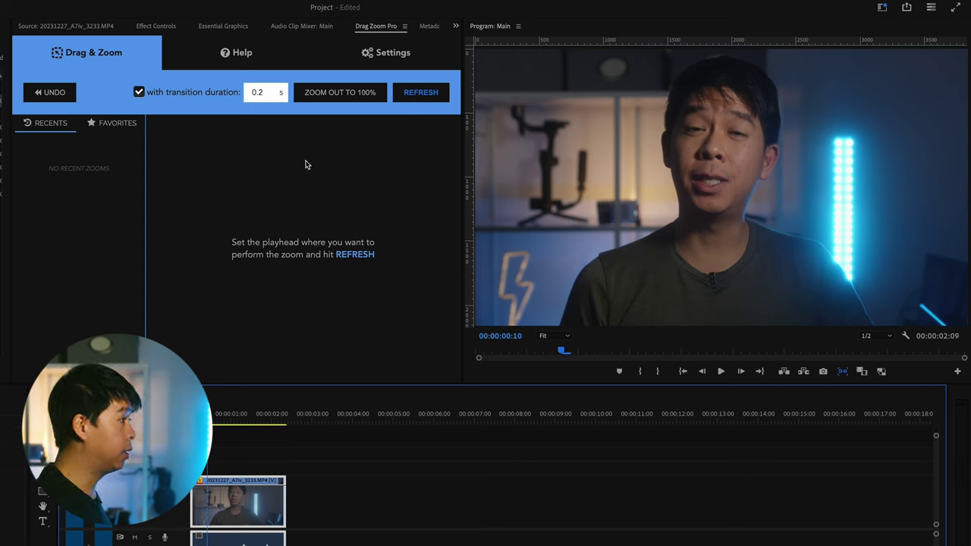
pyautogui.click(157, 27)
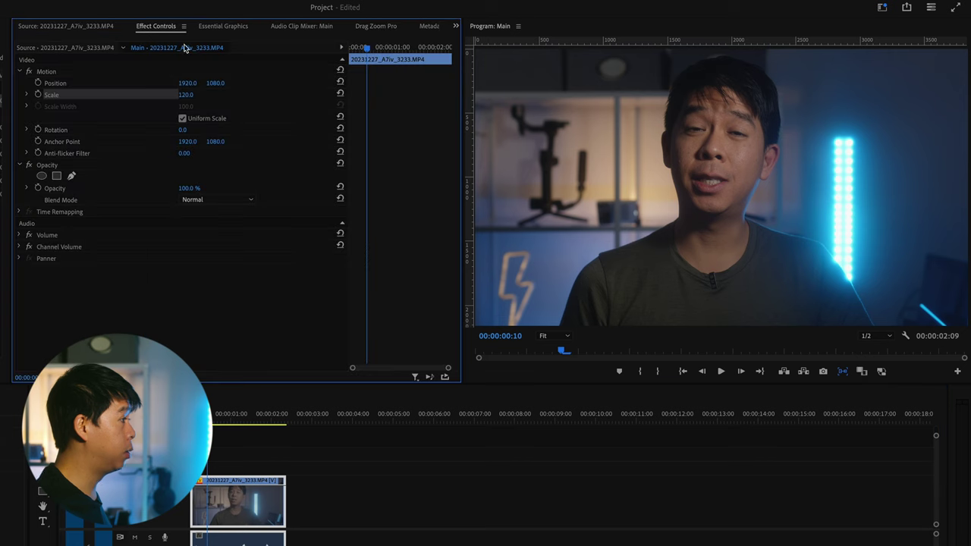
pyautogui.click(339, 95)
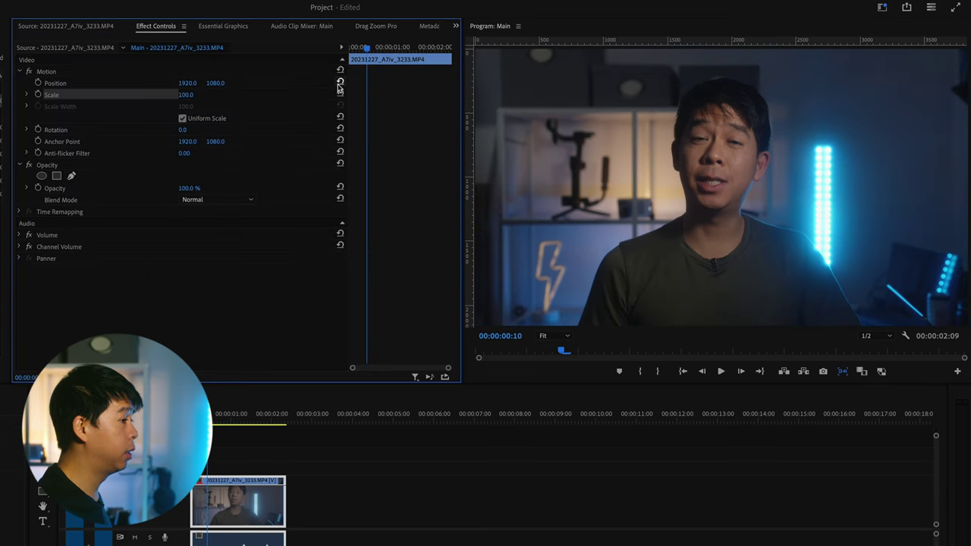
# Step: Load the current frame in Drag Zoom Pro and draw a zoom box of about 139% around the speaker
pyautogui.click(374, 27)
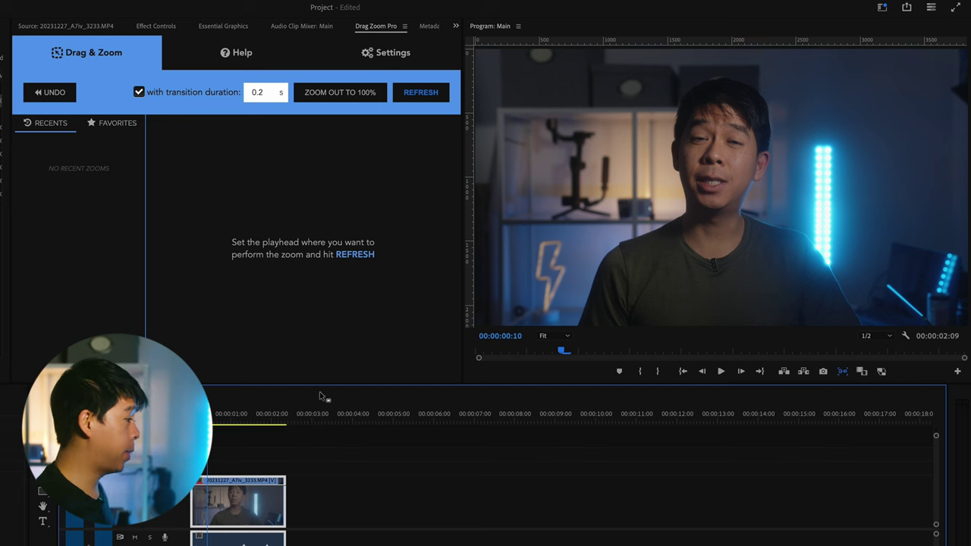
pyautogui.click(349, 256)
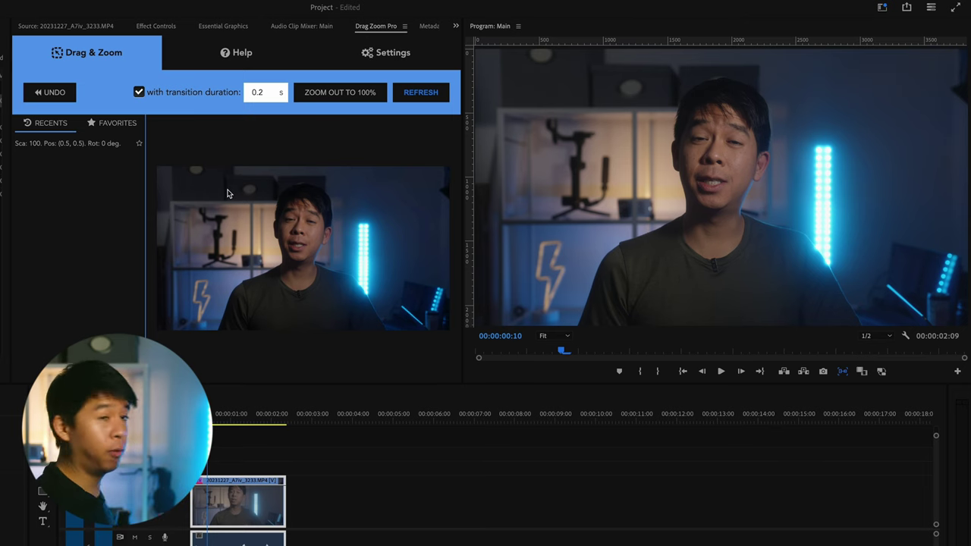
pyautogui.moveTo(196, 173); pyautogui.dragTo(404, 352)
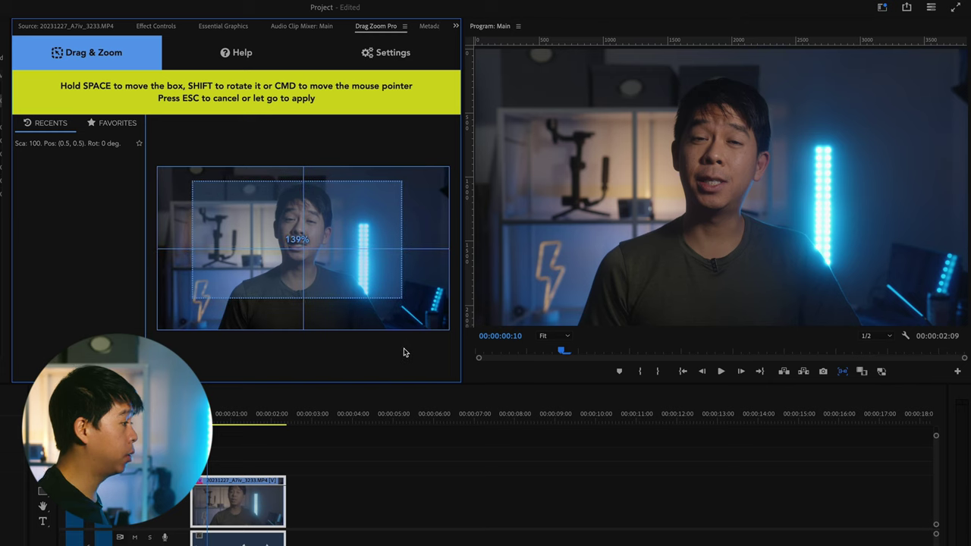
pyautogui.moveTo(404, 352); pyautogui.dragTo(404, 352)
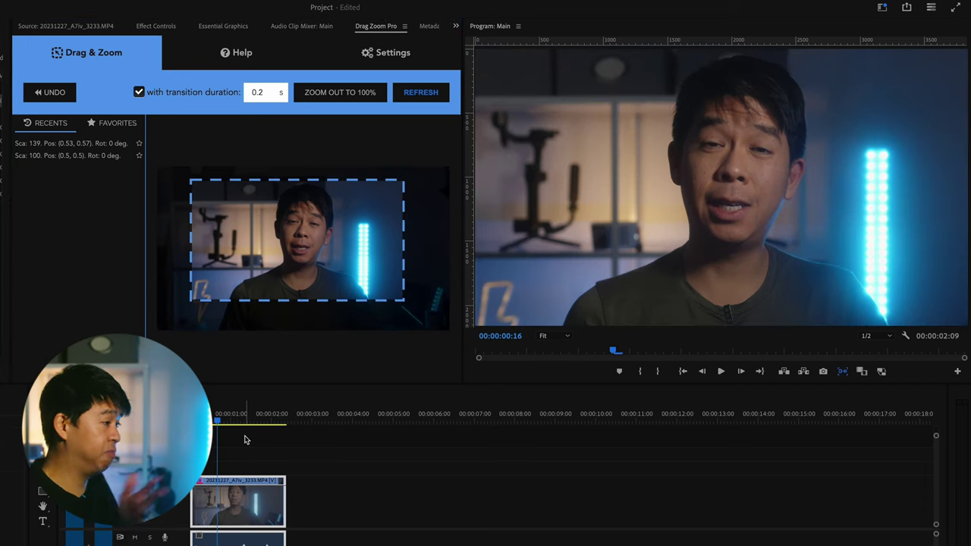
# Step: Play the sequence from its start several times to review the animated zoom-in
pyautogui.press('Home')
pyautogui.press('space')
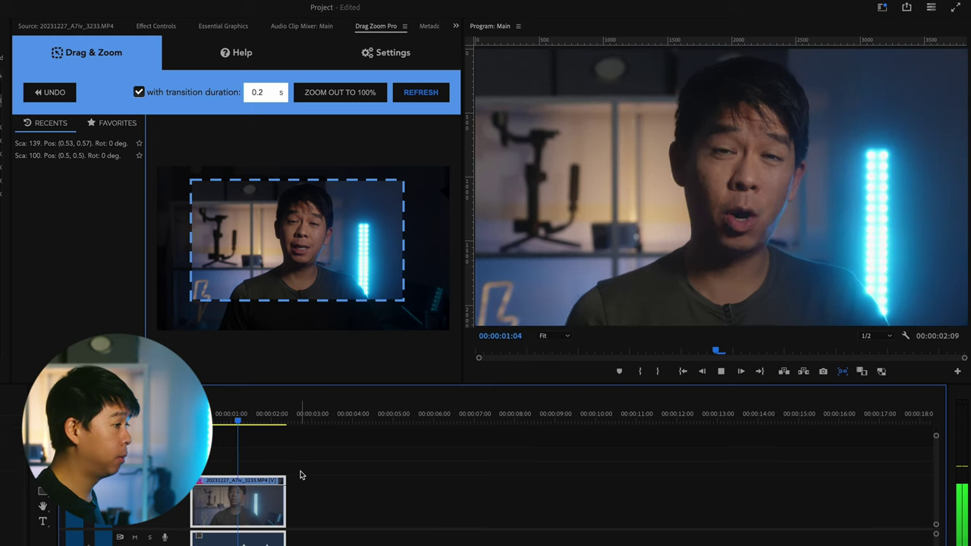
pyautogui.press('space')
pyautogui.press('Home')
pyautogui.press('space')
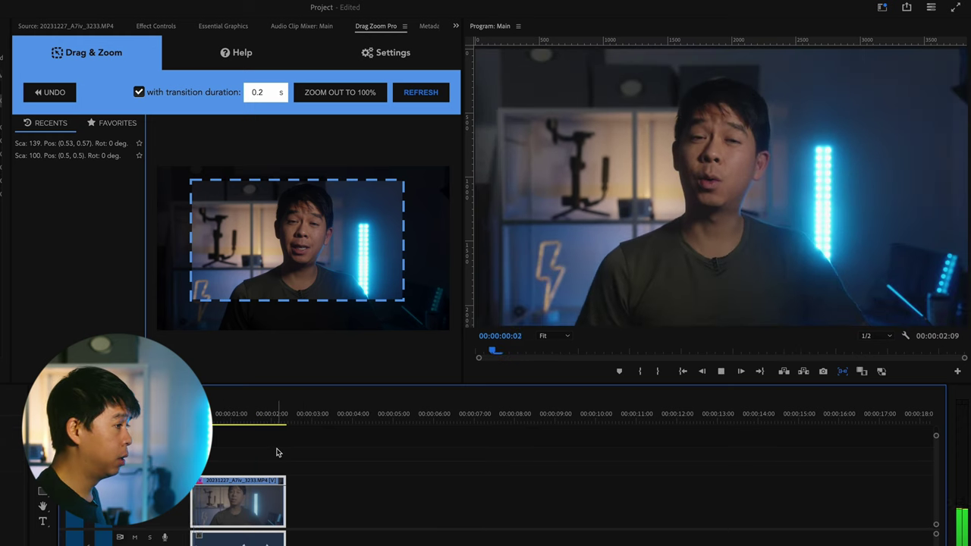
pyautogui.press('space')
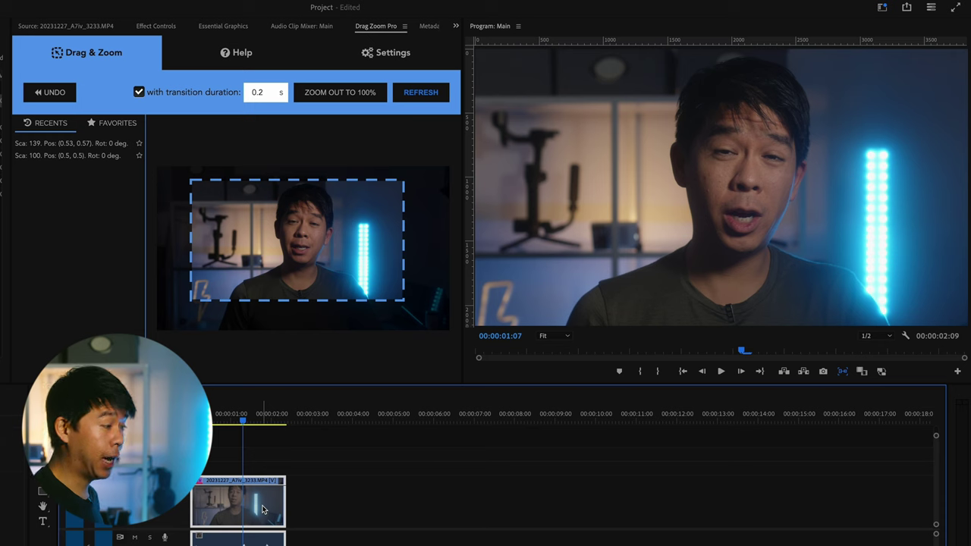
pyautogui.press('Home')
pyautogui.press('space')
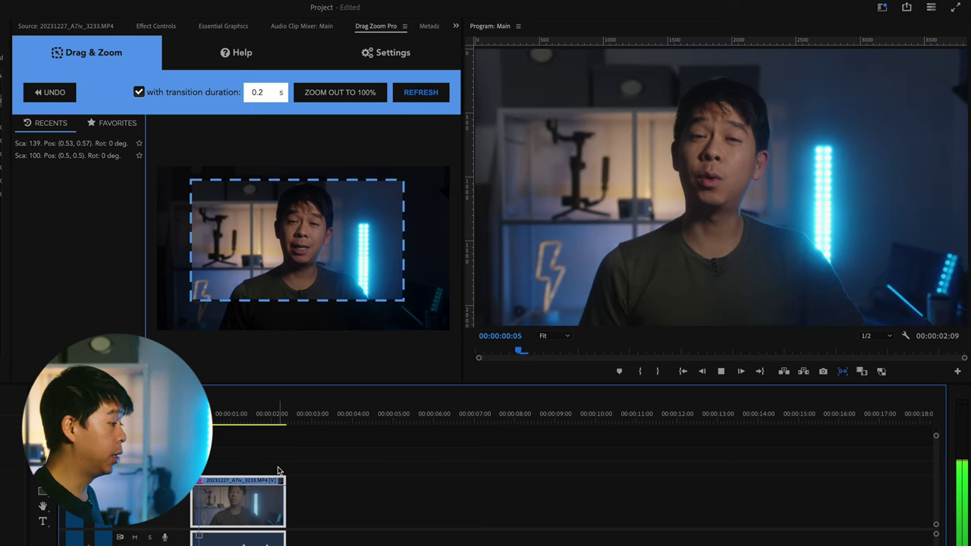
pyautogui.press('space')
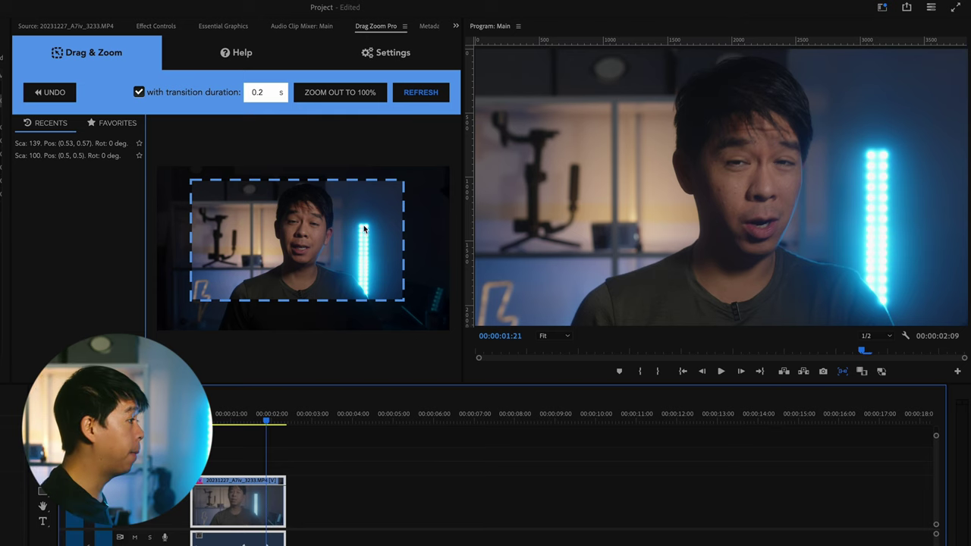
# Step: Refresh the Drag Zoom Pro frame and apply the recent 100% zoom at 00:00:05:08 to zoom back out
pyautogui.click(421, 92)
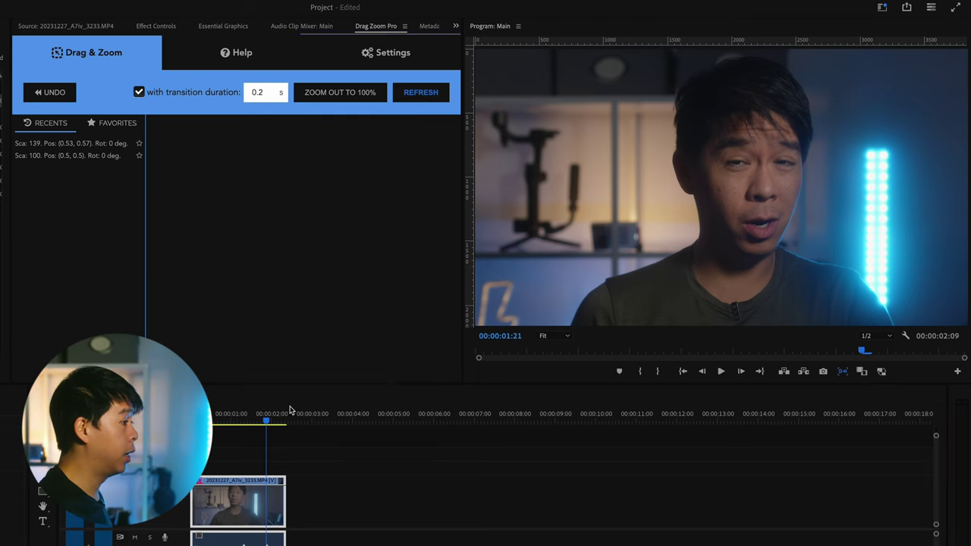
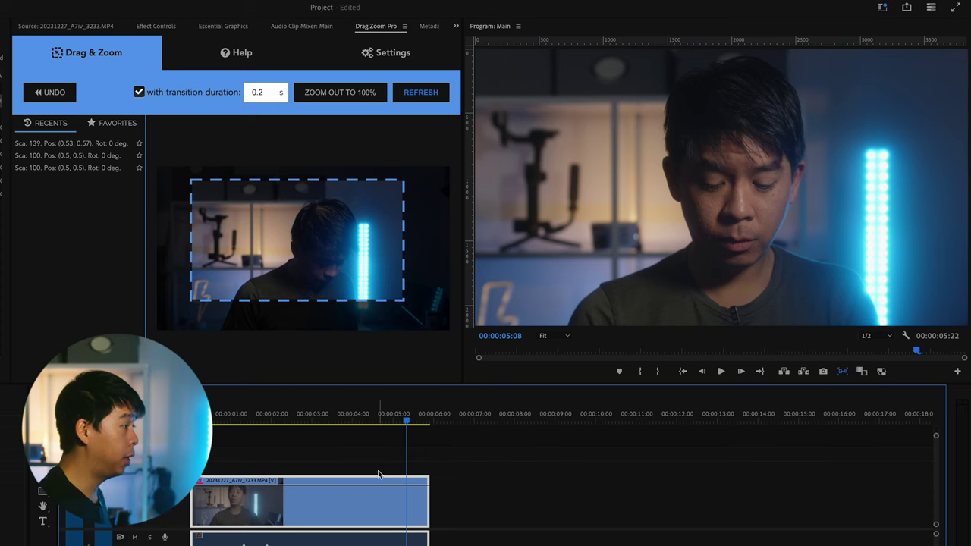
pyautogui.click(68, 156)
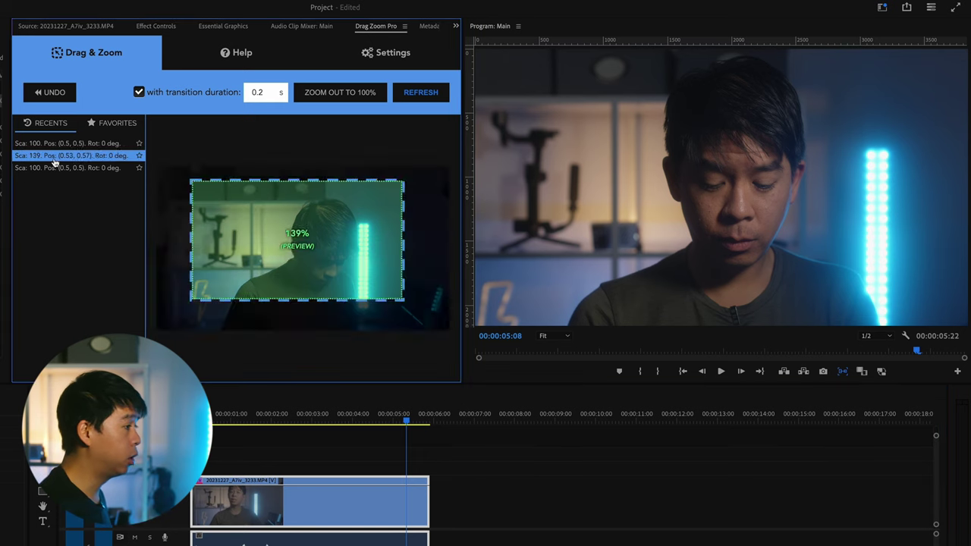
# Step: Step the playhead back to about 00:00:04:20 and play the clip to review the zoom-out
pyautogui.click(410, 440)
pyautogui.hotkey('shift', 'Left')
pyautogui.hotkey('shift', 'Left')
pyautogui.hotkey('shift', 'Left')
pyautogui.hotkey('shift', 'Left')
pyautogui.hotkey('shift', 'Left')
pyautogui.hotkey('shift', 'Left')
pyautogui.hotkey('shift', 'Left')
pyautogui.hotkey('shift', 'Left')
pyautogui.hotkey('shift', 'Left')
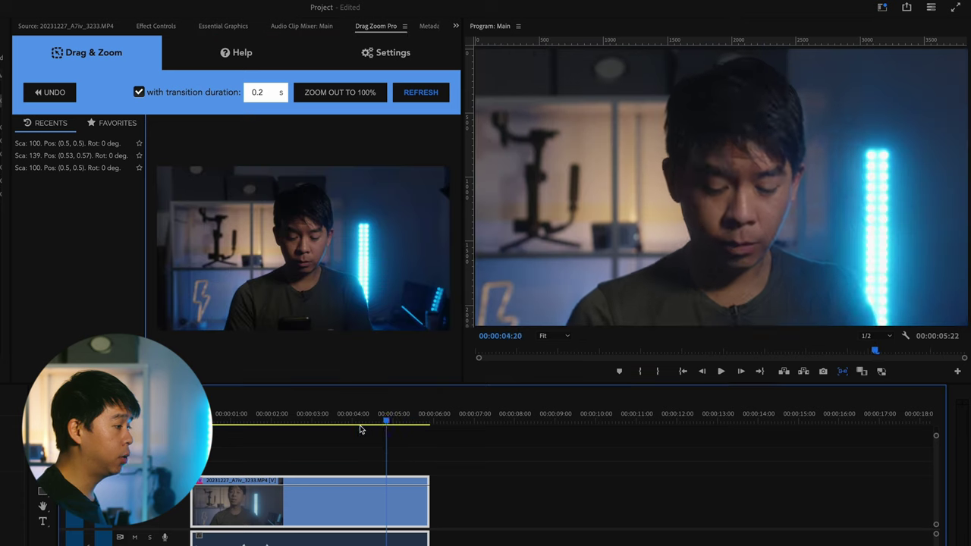
pyautogui.press('space')
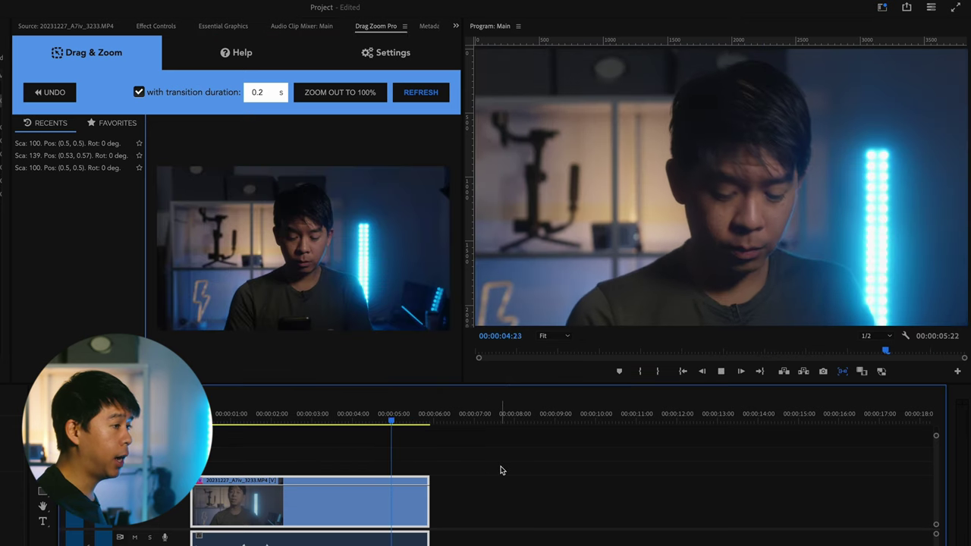
pyautogui.press('space')
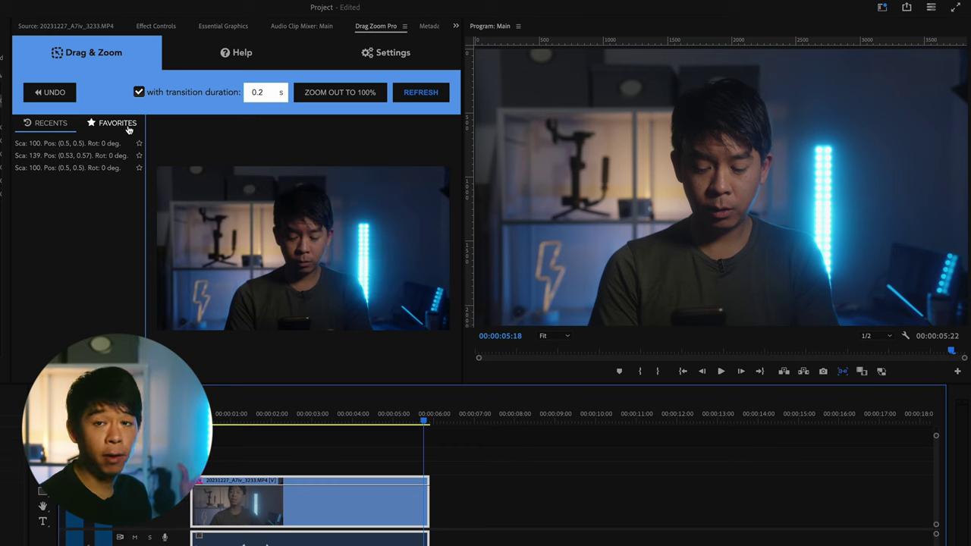
# Step: Save the recent 139% zoom as a favorite named "Slight Zoom In" and check it in the favorites list
pyautogui.click(119, 127)
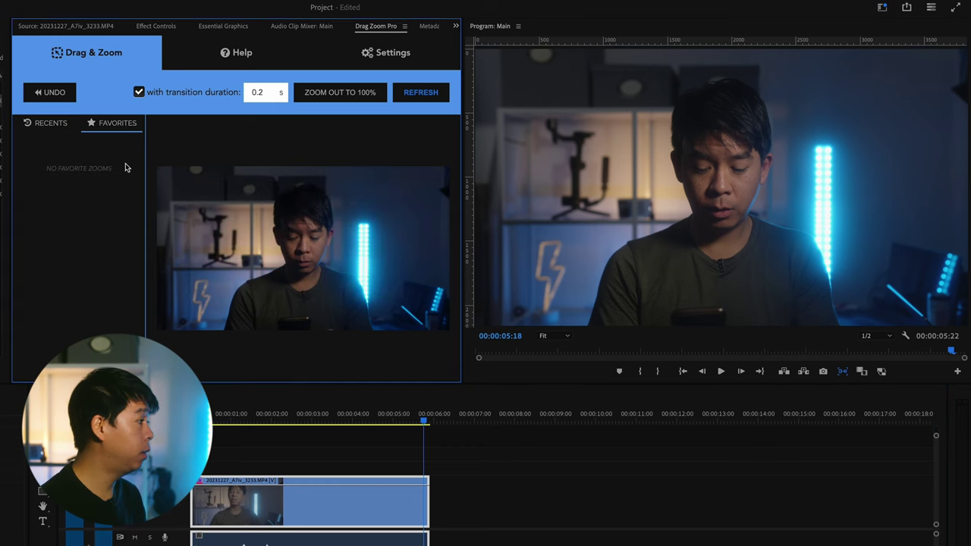
pyautogui.click(40, 129)
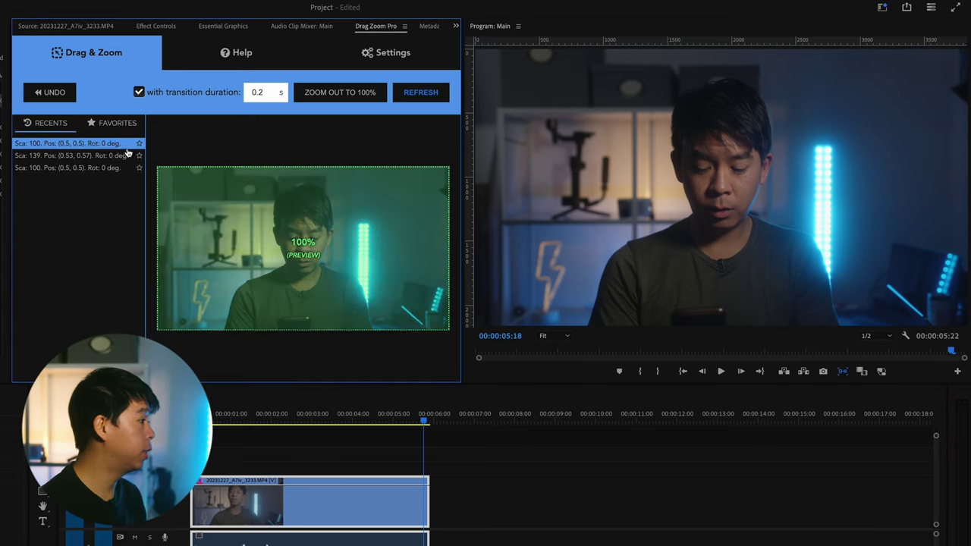
pyautogui.click(139, 155)
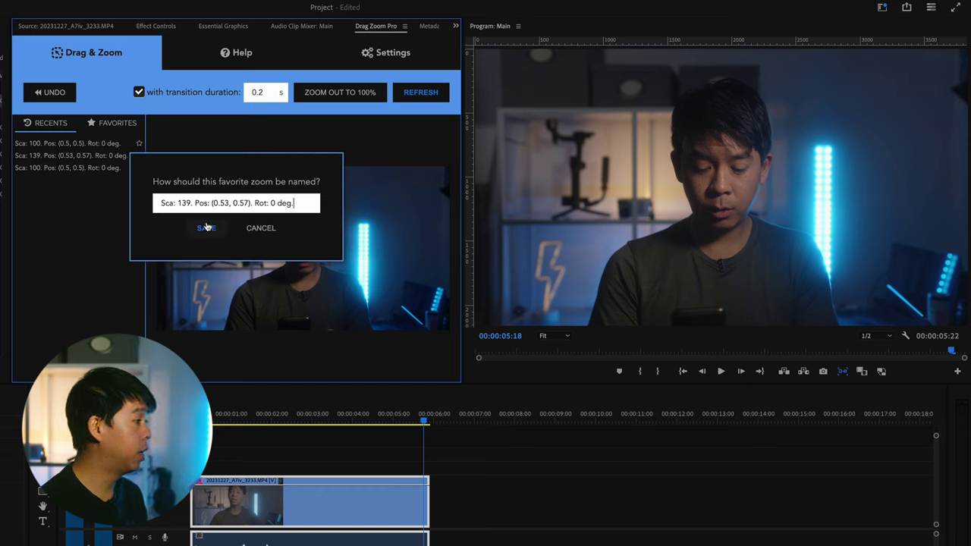
pyautogui.hotkey('ctrl', 'a')
pyautogui.write('S')
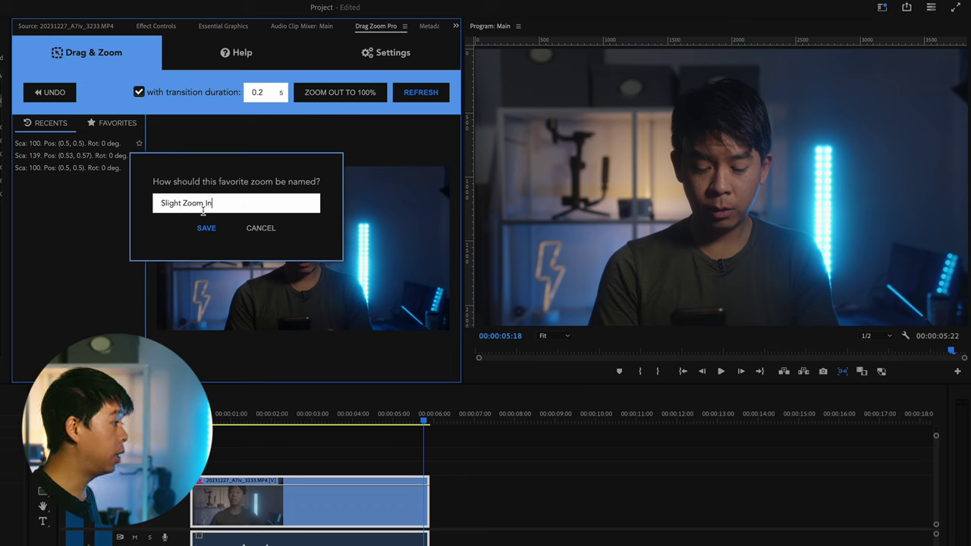
pyautogui.write('light Zoom In')
pyautogui.click(215, 227)
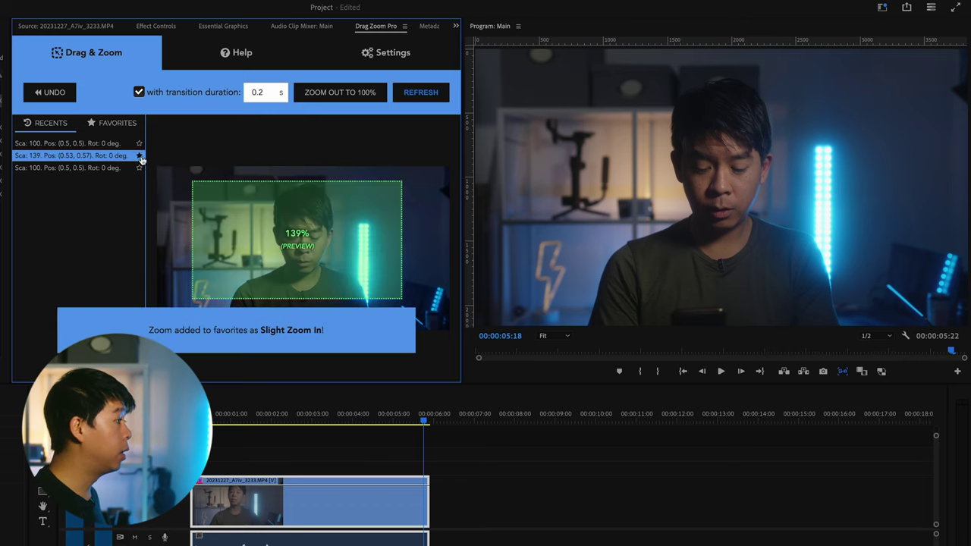
pyautogui.click(120, 124)
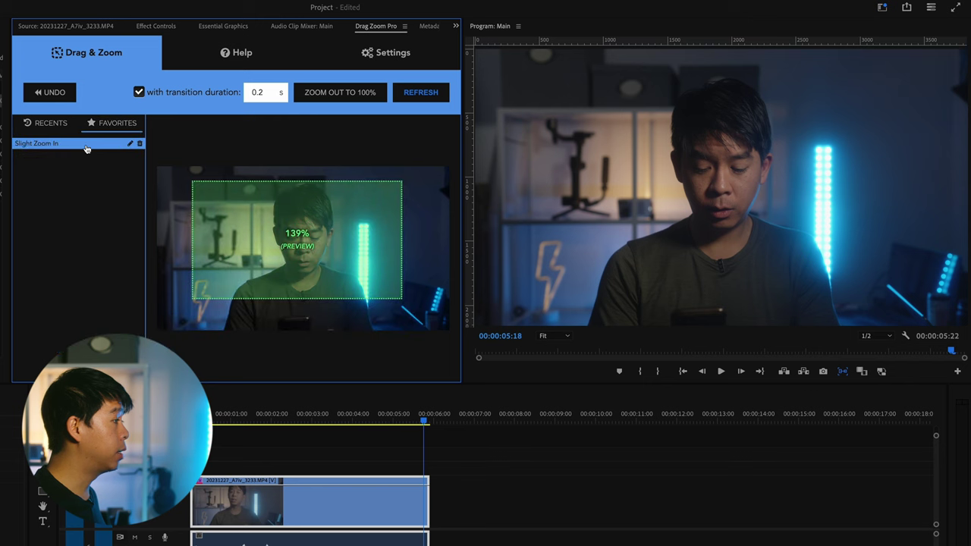
pyautogui.click(47, 123)
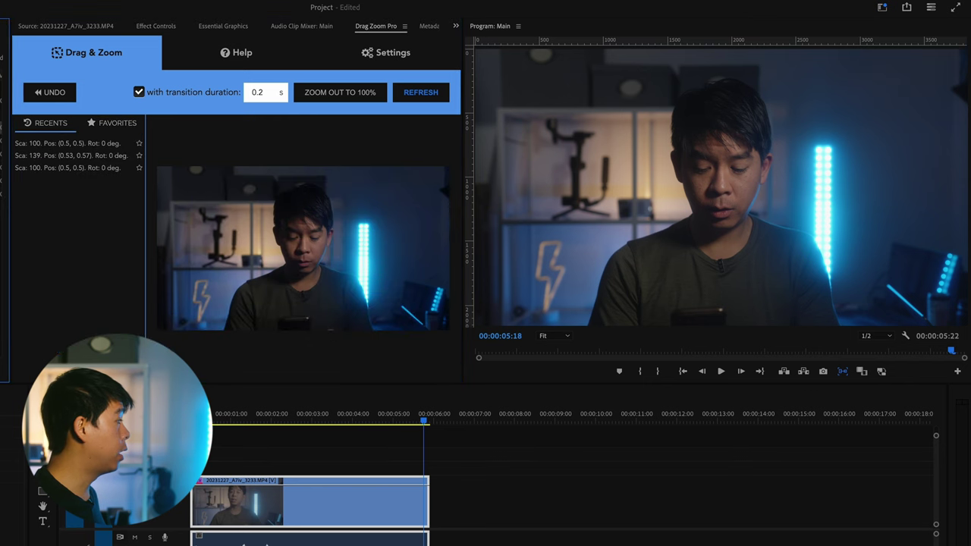
# Step: Load the DJI_0007.MP4 clip's frame at 00:00:11:06 in Drag Zoom Pro and apply the favorite "Slight Zoom In" to it
pyautogui.moveTo(455, 440); pyautogui.dragTo(477, 440)
pyautogui.click(475, 413)
pyautogui.click(646, 414)
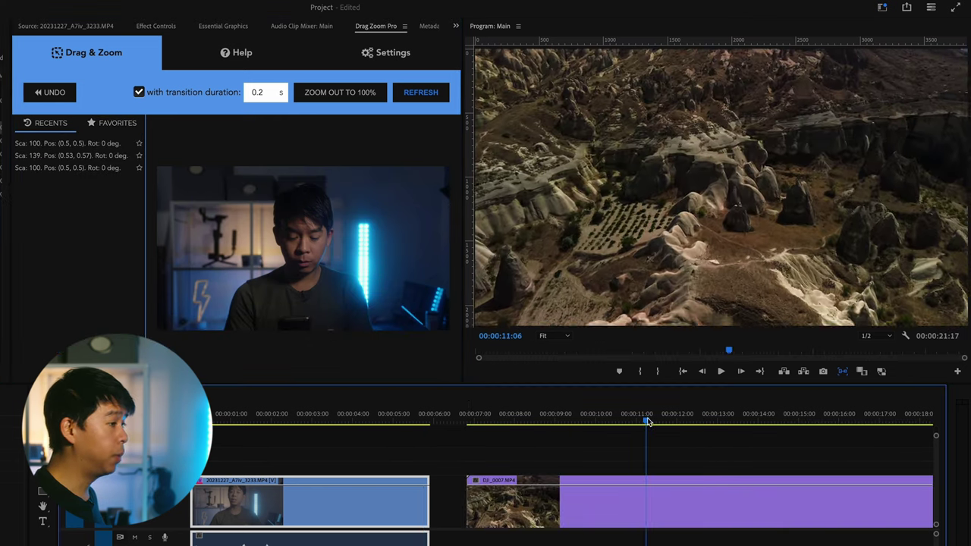
pyautogui.click(678, 503)
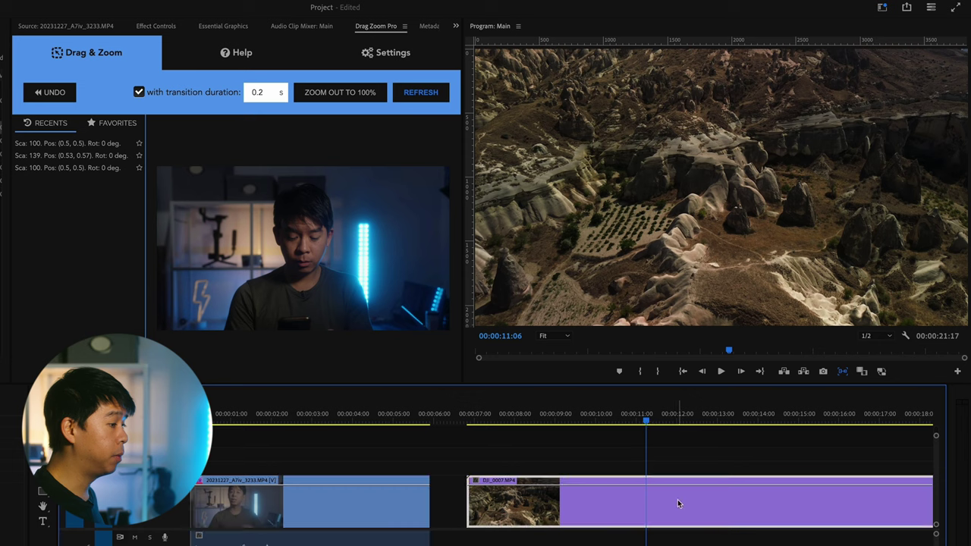
pyautogui.click(427, 94)
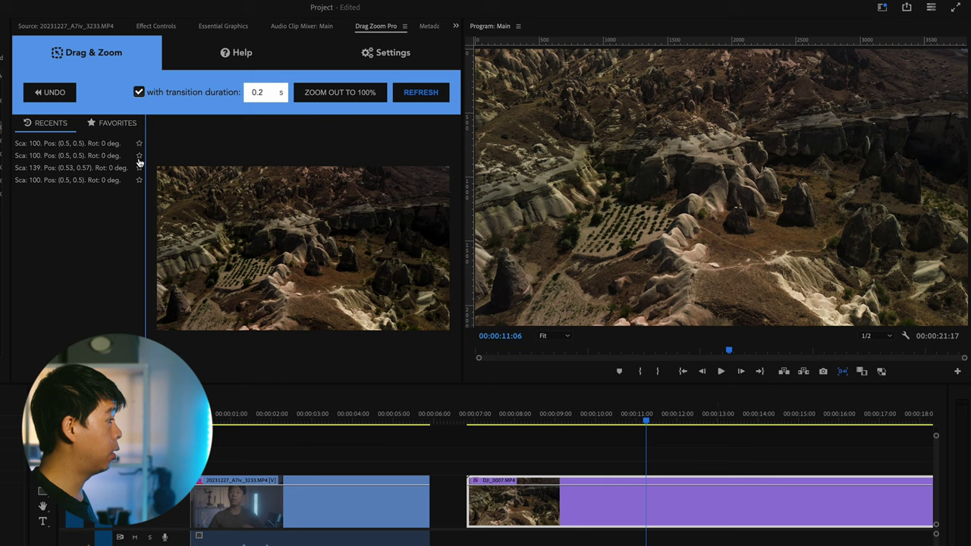
pyautogui.click(113, 123)
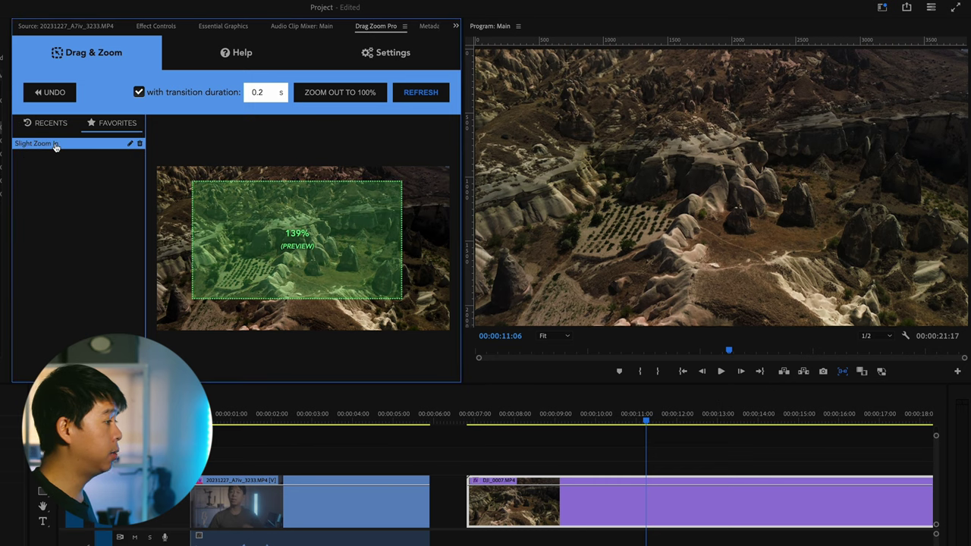
pyautogui.click(54, 147)
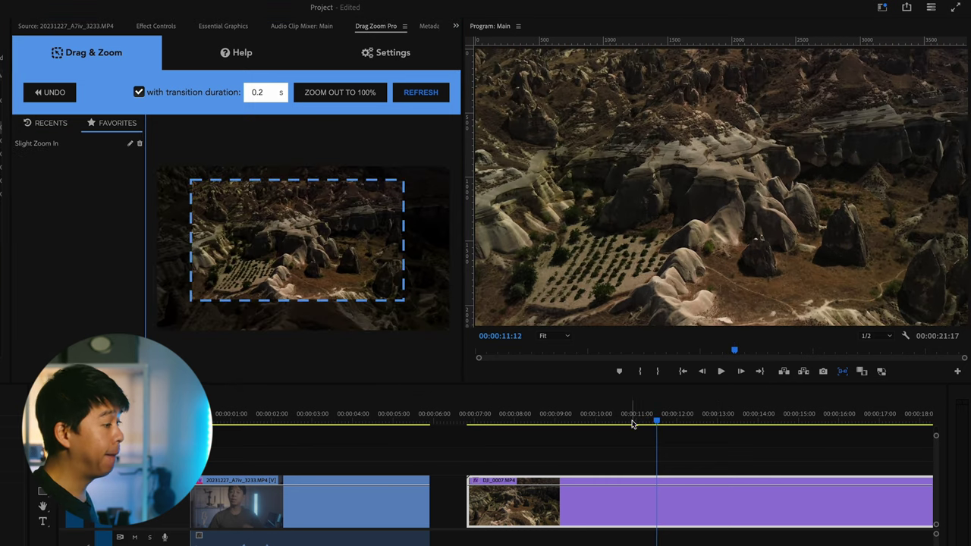
# Step: Play the aerial clip from just before the zoom to review the applied favorite
pyautogui.click(622, 417)
pyautogui.press('space')
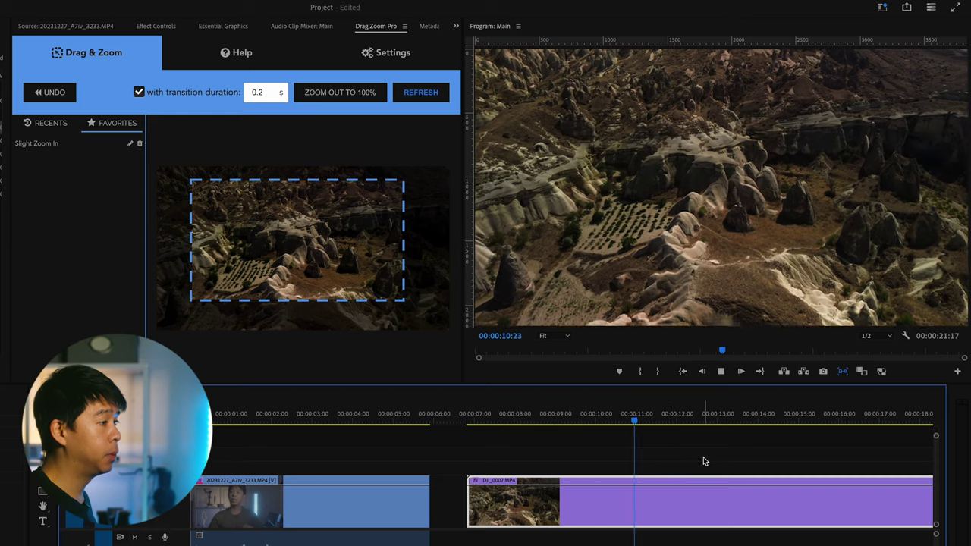
pyautogui.press('space')
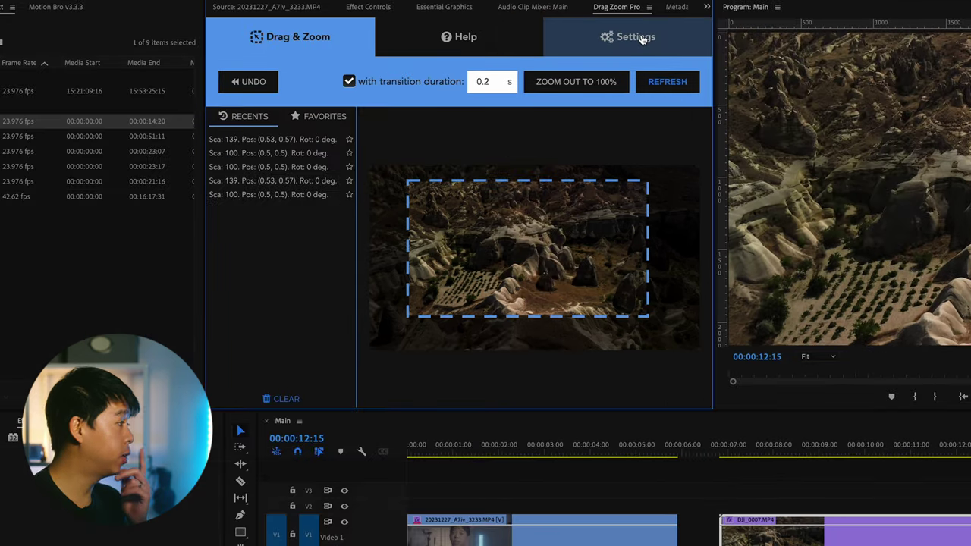
# Step: Examine the Drag Zoom Pro settings for zoom snapping increments and transition shutter angle
pyautogui.click(632, 37)
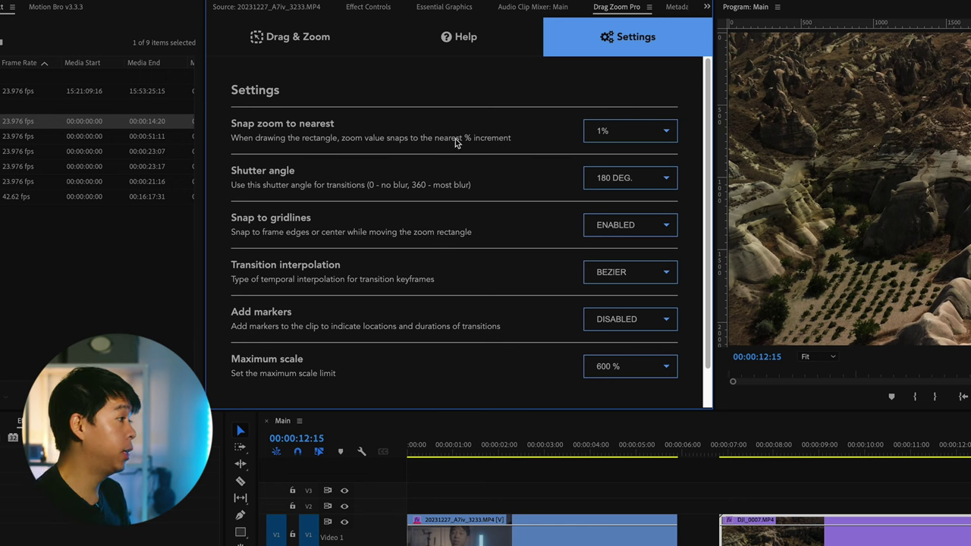
pyautogui.click(646, 131)
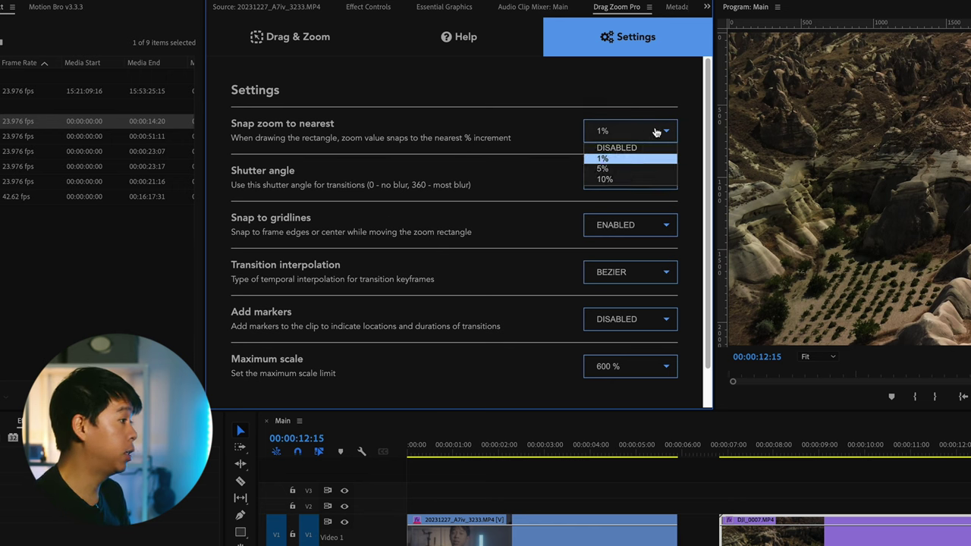
pyautogui.click(461, 141)
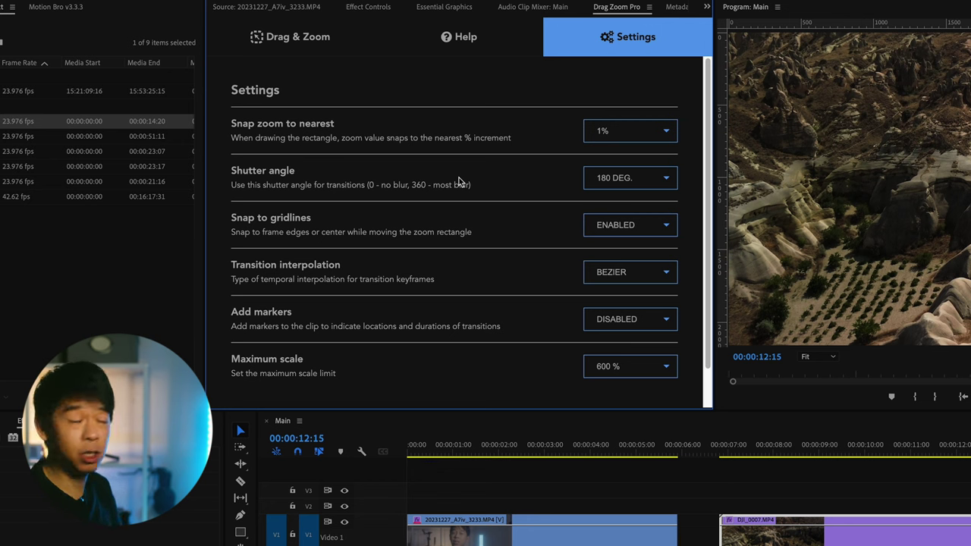
pyautogui.click(657, 176)
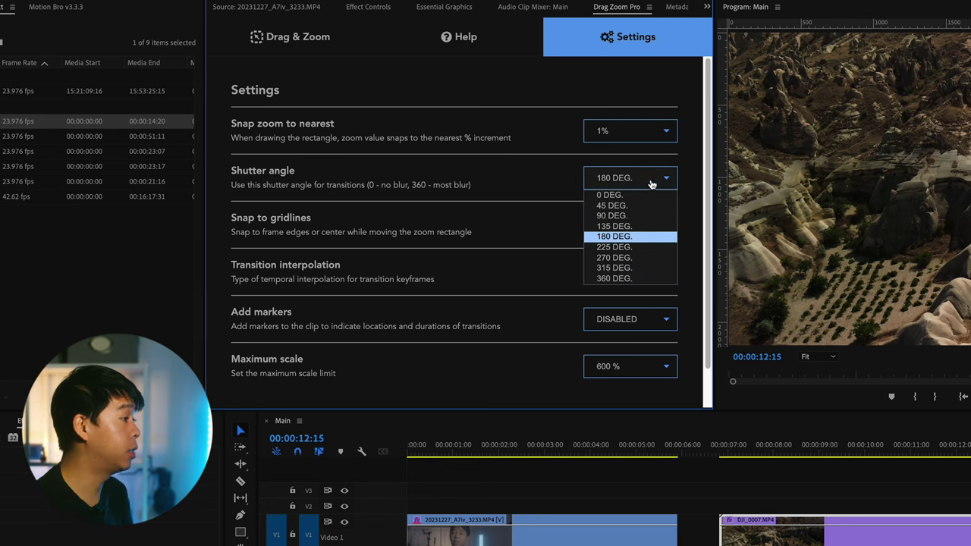
pyautogui.click(527, 182)
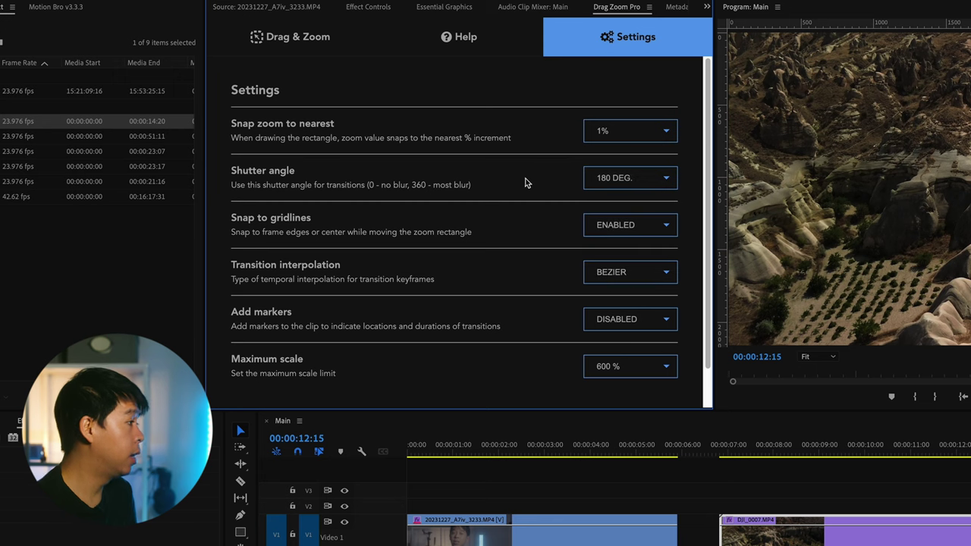
pyautogui.click(606, 179)
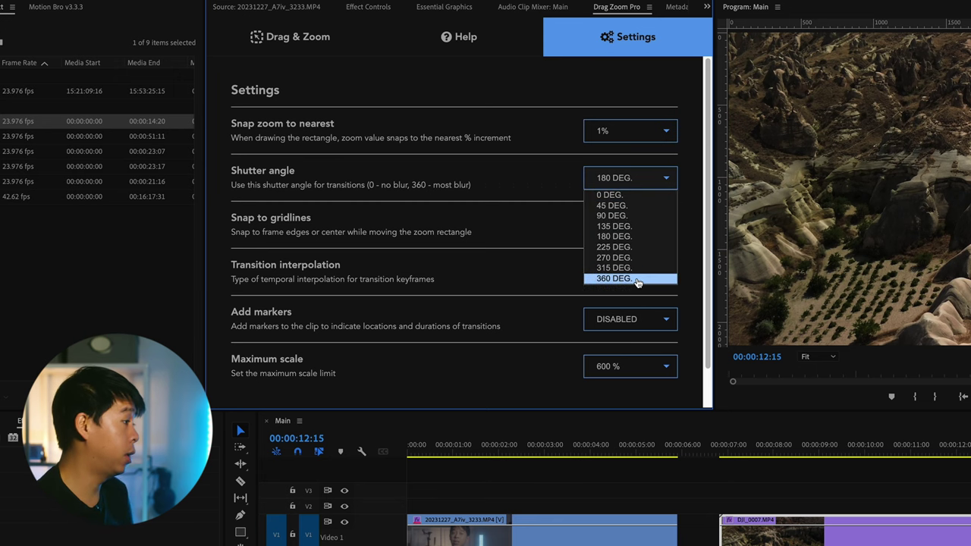
pyautogui.click(511, 187)
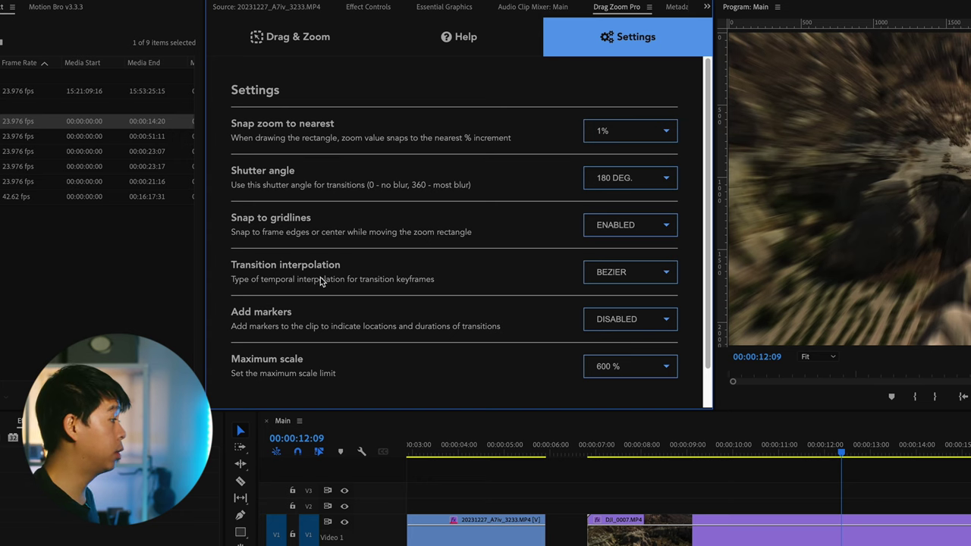
# Step: Examine the available options for transition interpolation, clip markers and maximum scale
pyautogui.click(616, 275)
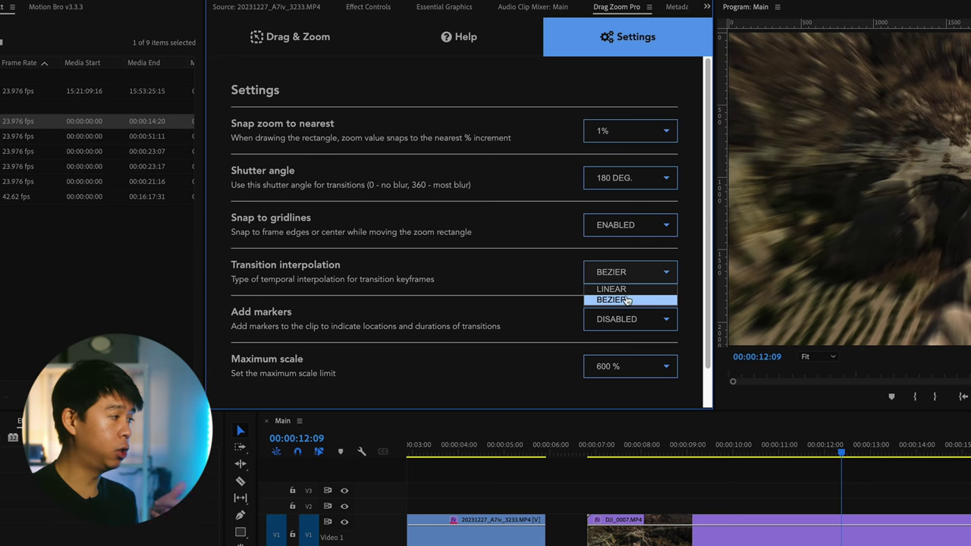
pyautogui.click(543, 298)
pyautogui.click(617, 318)
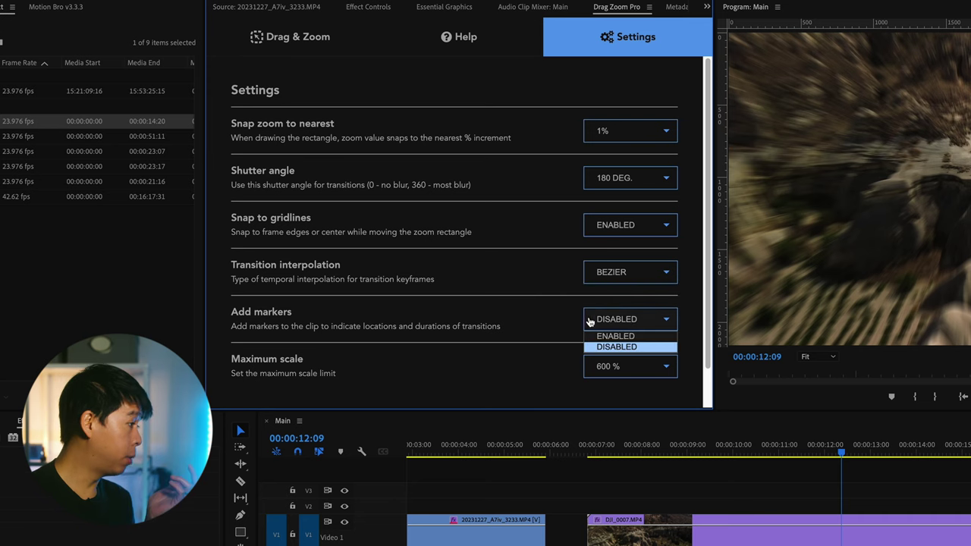
pyautogui.click(524, 326)
pyautogui.scroll(-1, 499, 369)
pyautogui.click(604, 347)
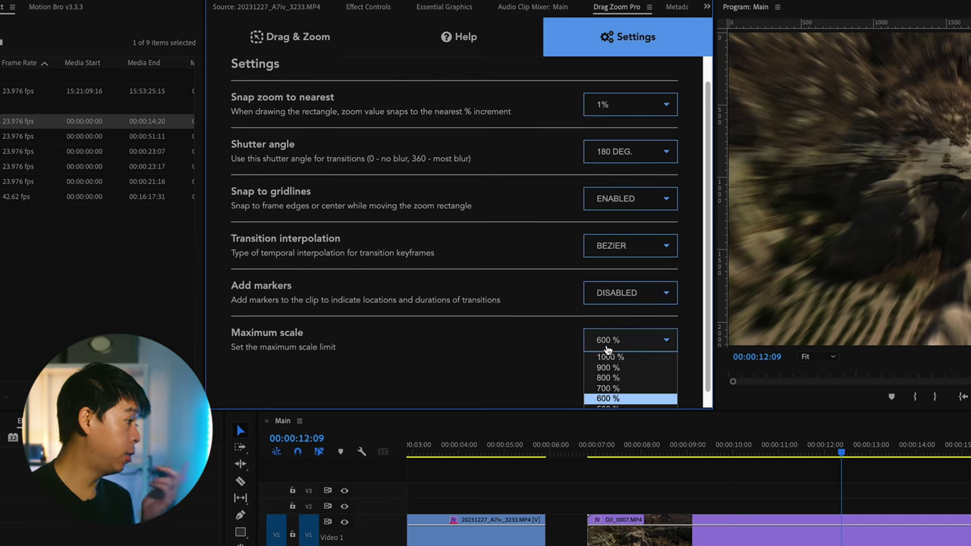
pyautogui.click(507, 375)
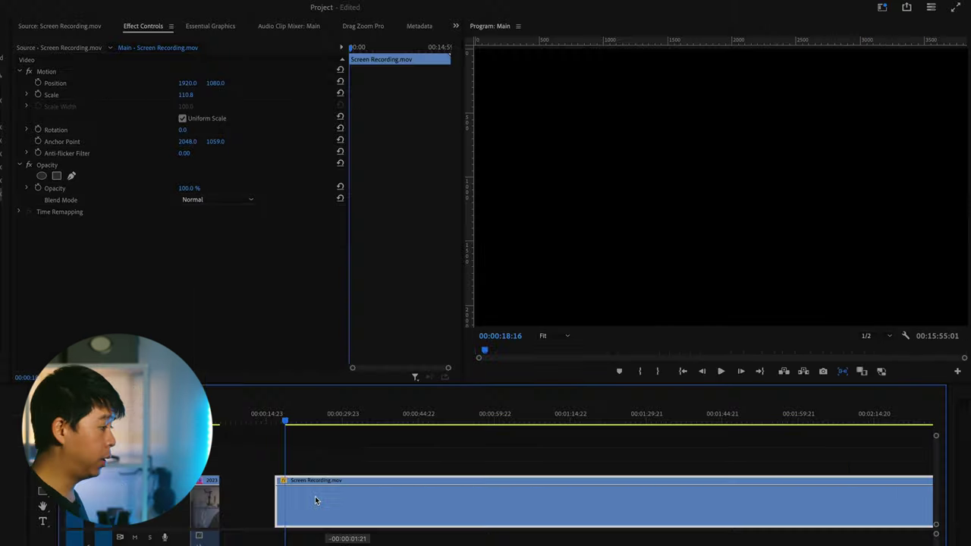
# Step: Play Screen Recording.mov from its start and stop at 00:00:18:20, where the recorded pointer reaches the keyframe area
pyautogui.press('Up')
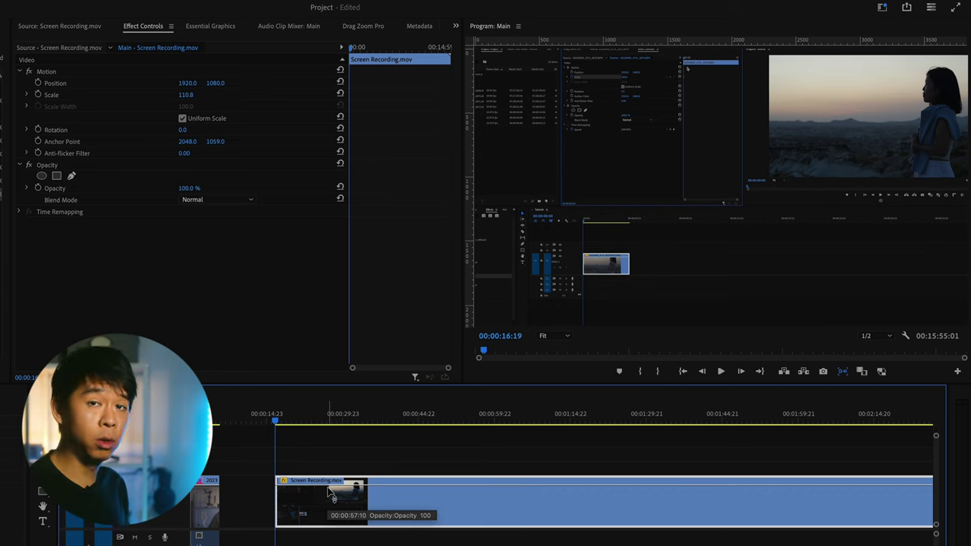
pyautogui.press('space')
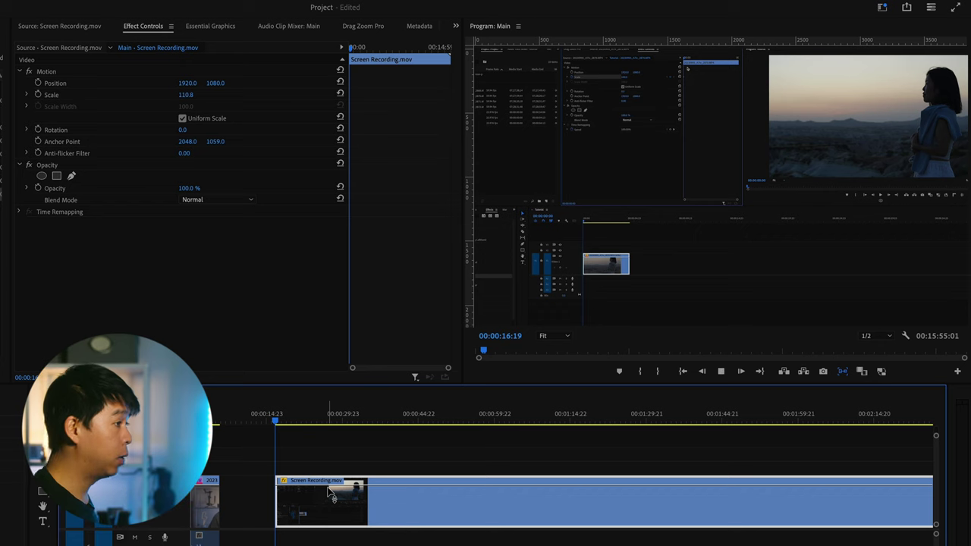
pyautogui.press('space')
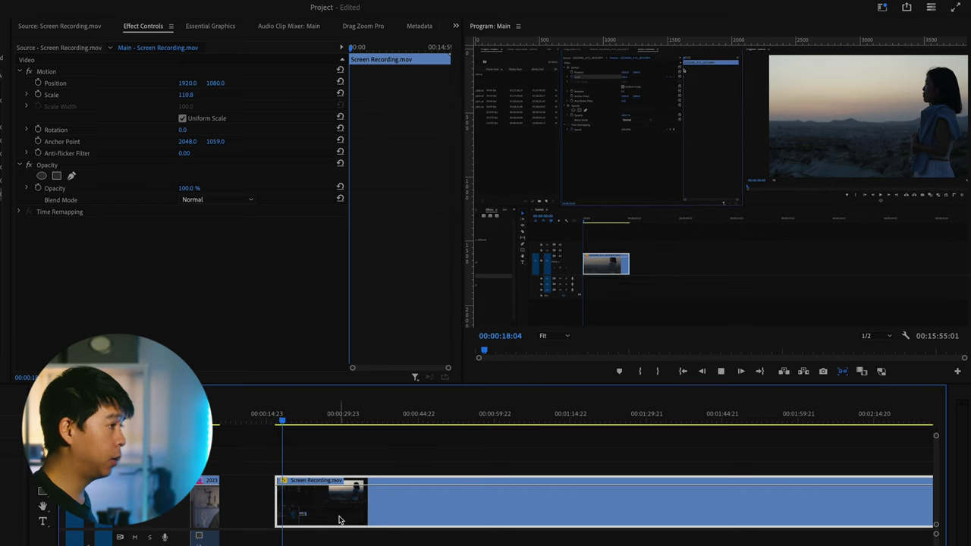
pyautogui.press('space')
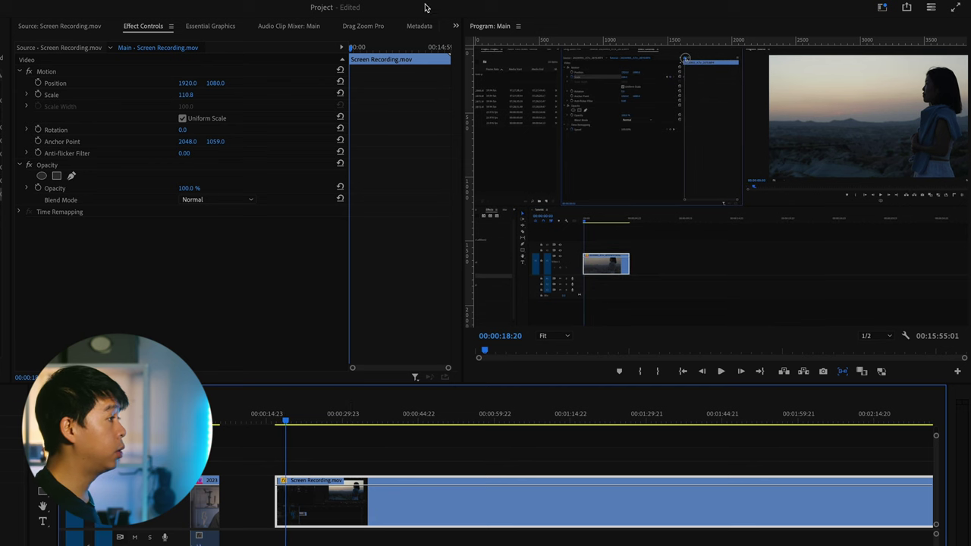
# Step: Load the screen recording's current frame in Drag Zoom Pro and draw a zoom box of about 187% around the recorded project and effect panels
pyautogui.click(361, 27)
pyautogui.click(429, 92)
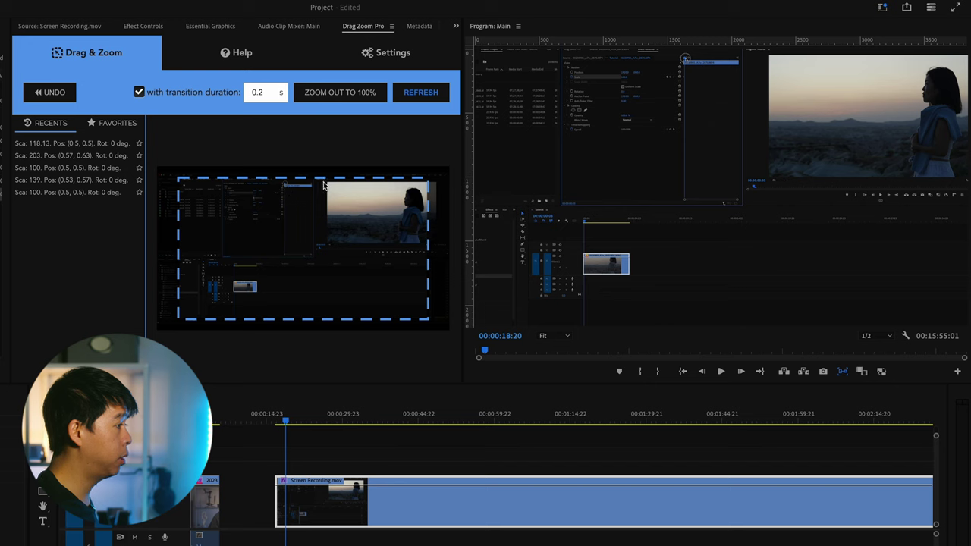
pyautogui.moveTo(323, 184); pyautogui.dragTo(266, 286)
pyautogui.moveTo(189, 286); pyautogui.dragTo(394, 286)
pyautogui.moveTo(182, 183); pyautogui.dragTo(338, 296)
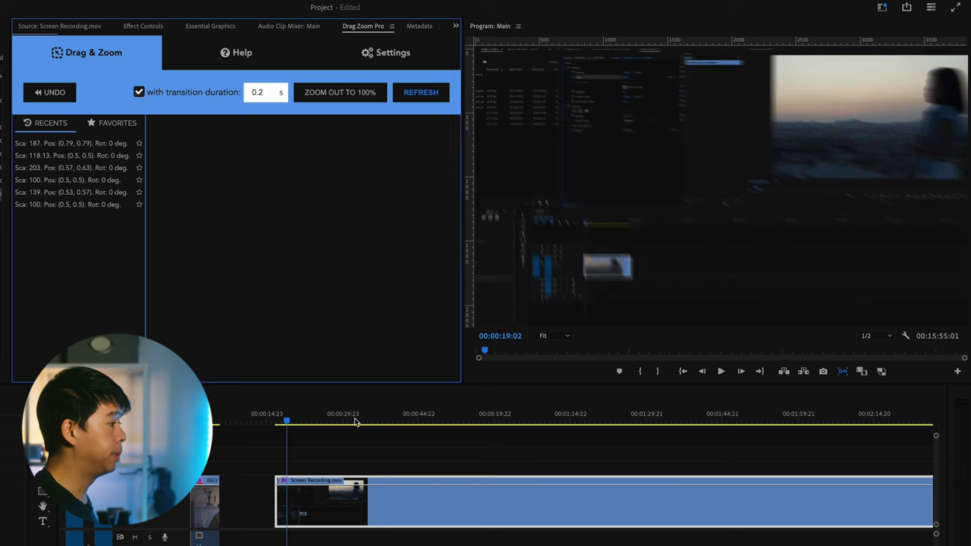
# Step: Play the screen recording through its new zoom-in and stop at 00:00:21:00
pyautogui.click(281, 418)
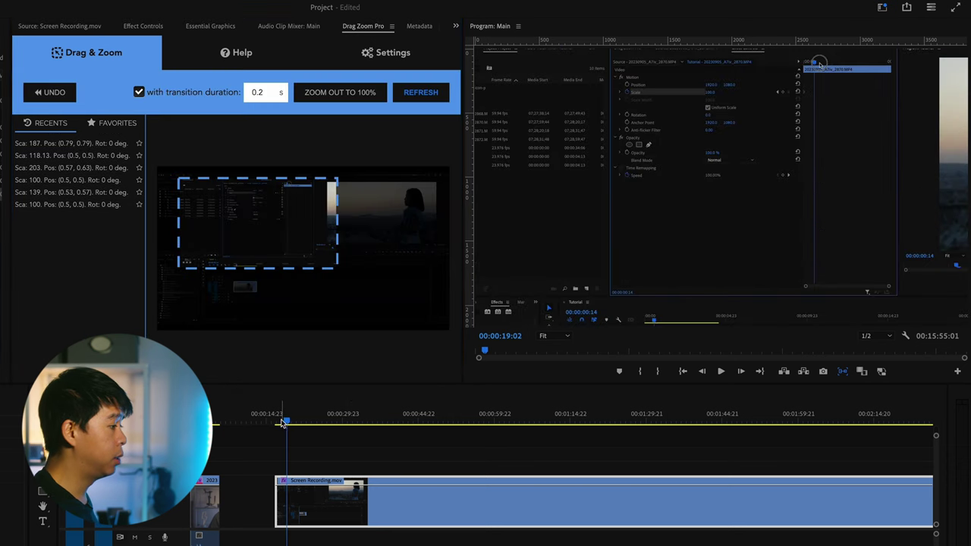
pyautogui.press('space')
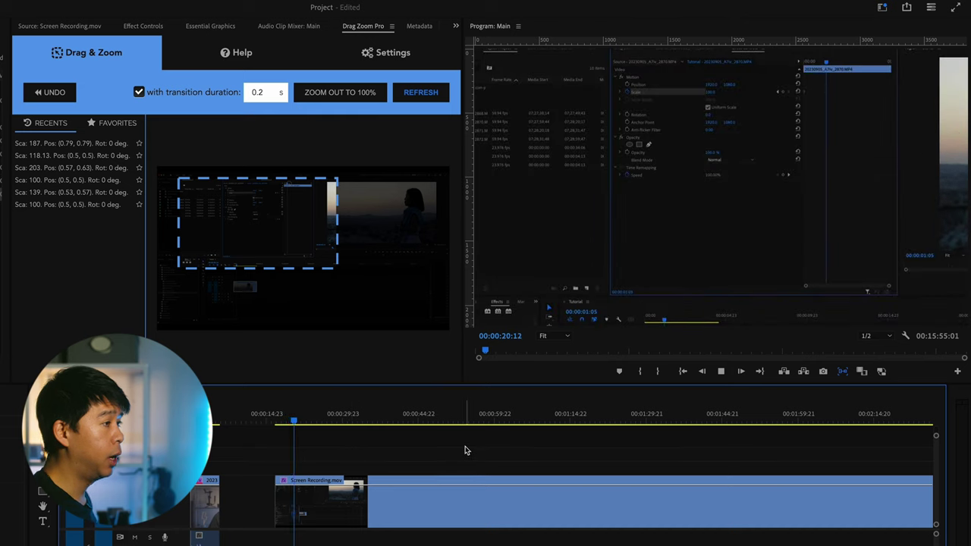
pyautogui.press('space')
# Step: Load the selected screen recording's current frame in Drag Zoom Pro and draw a zoom box of about 368% around the recorded effect controls panel
pyautogui.click(415, 500)
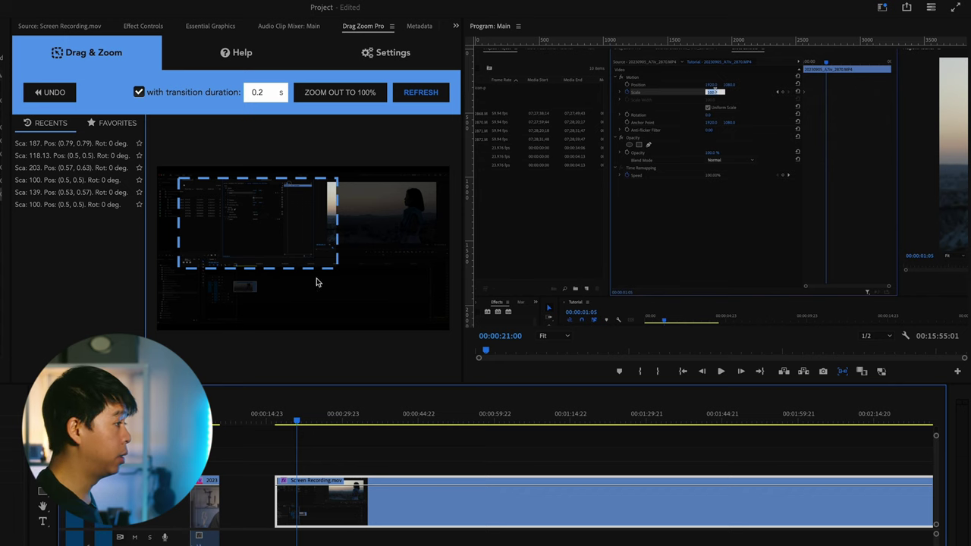
pyautogui.click(430, 94)
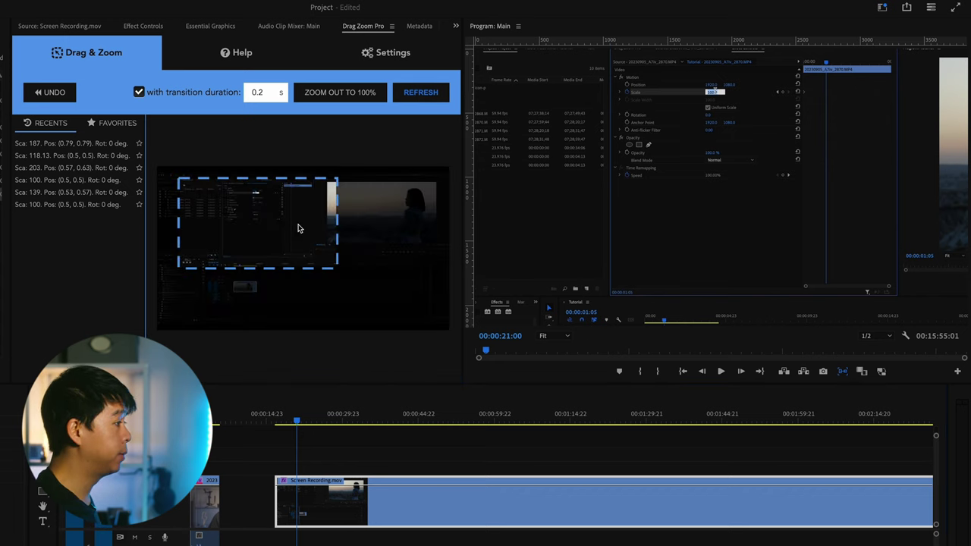
pyautogui.moveTo(209, 193); pyautogui.dragTo(292, 252)
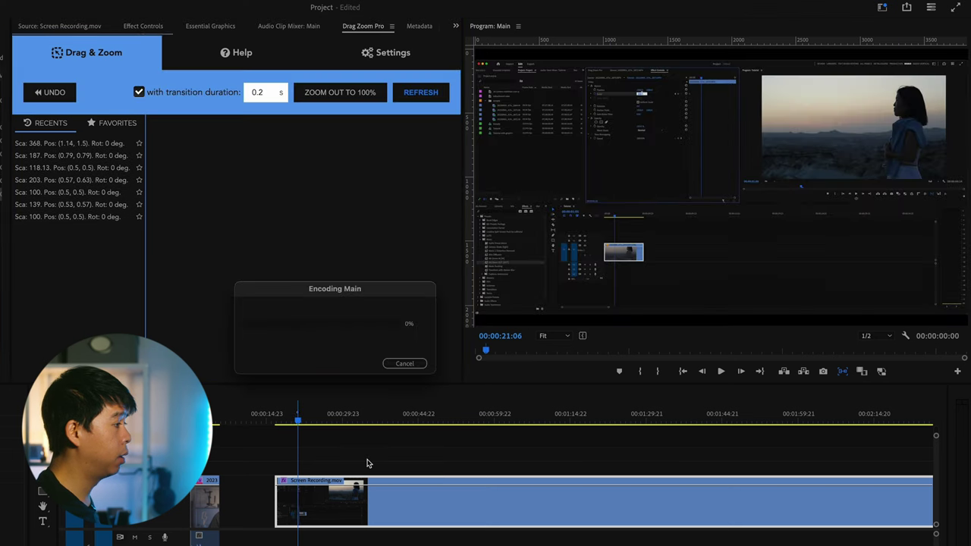
# Step: Play the screen recording through the closer zoom-in and stop at 00:00:24:05, just after the recorded scale animation starts playing
pyautogui.click(336, 456)
pyautogui.press('space')
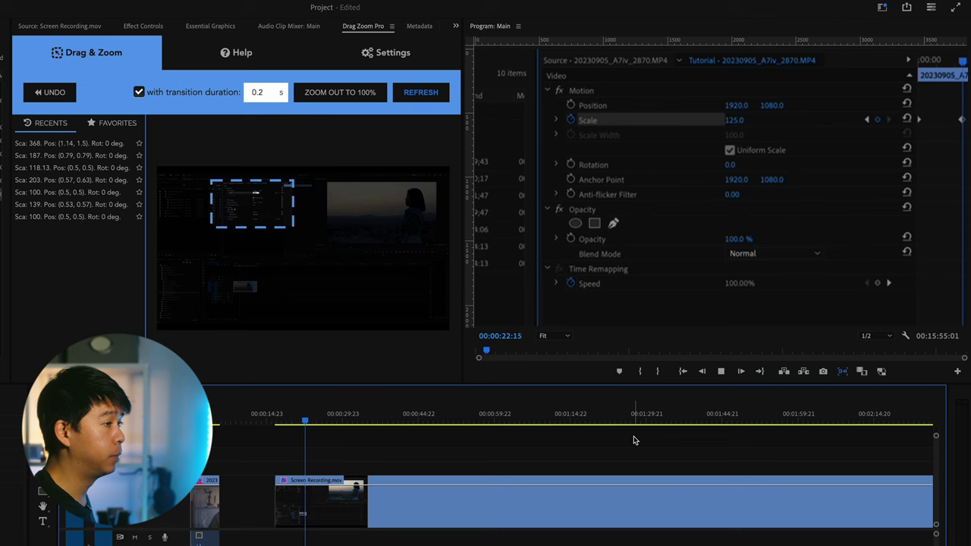
pyautogui.press('space')
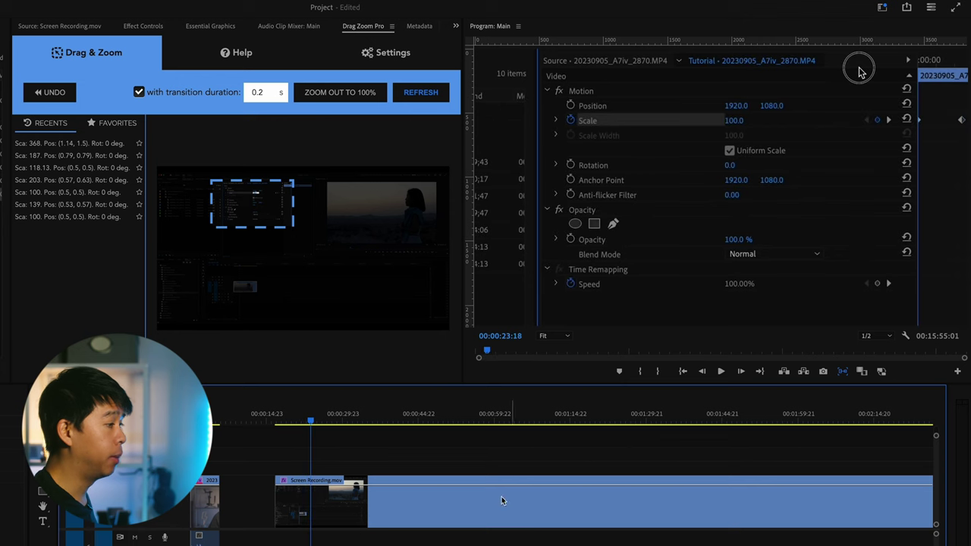
pyautogui.click(424, 495)
pyautogui.press('space')
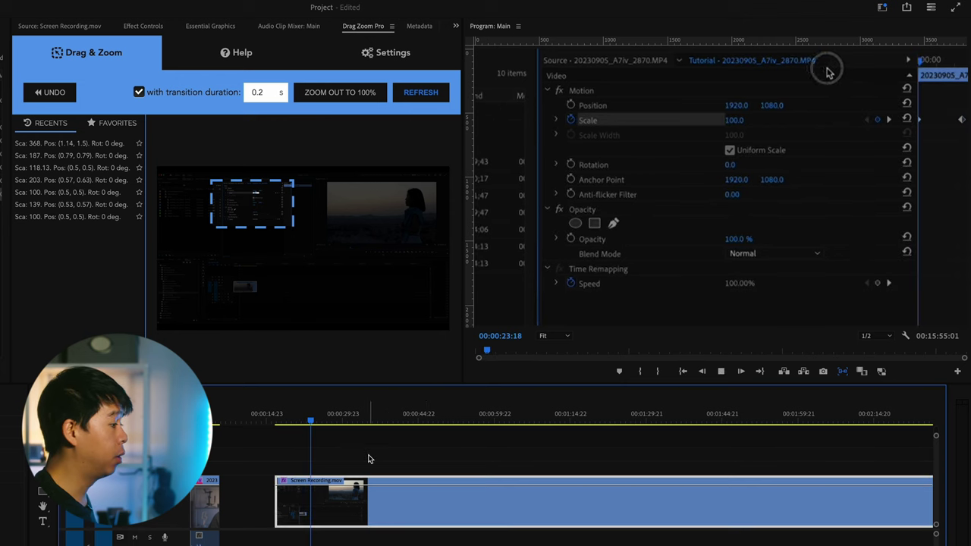
pyautogui.press('space')
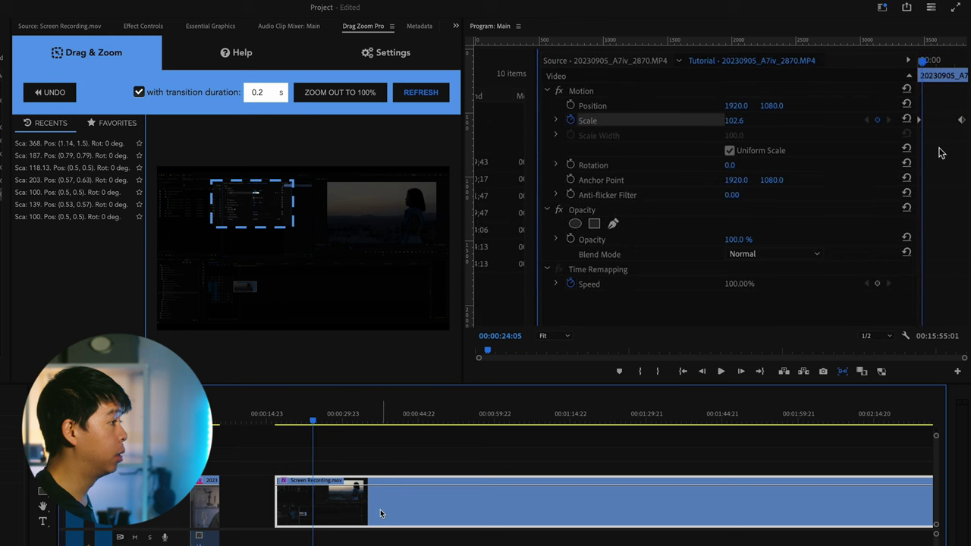
# Step: Load the current frame in Drag Zoom Pro, apply the recent 118.13% zoom at position (0.5, 0.5), and play back the animated zooms
pyautogui.click(429, 95)
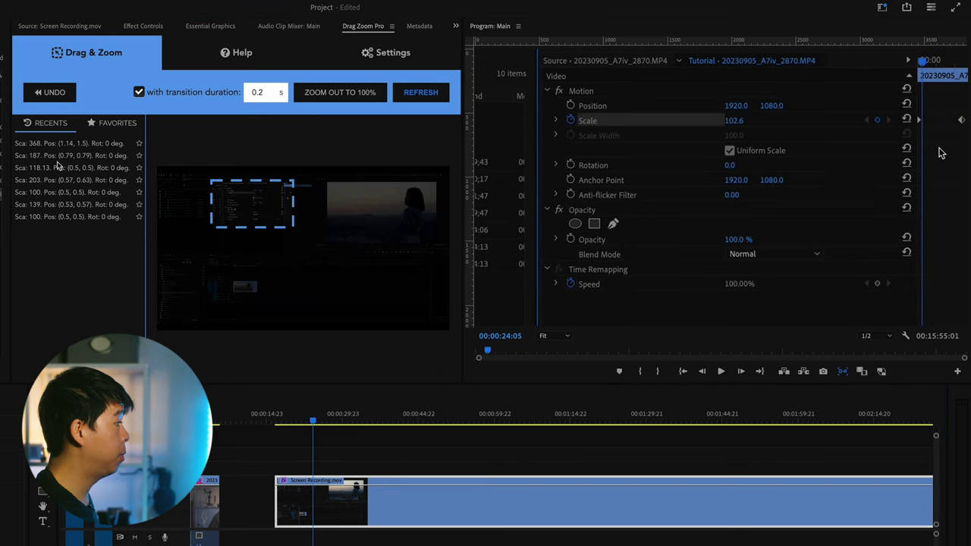
pyautogui.moveTo(78, 168)
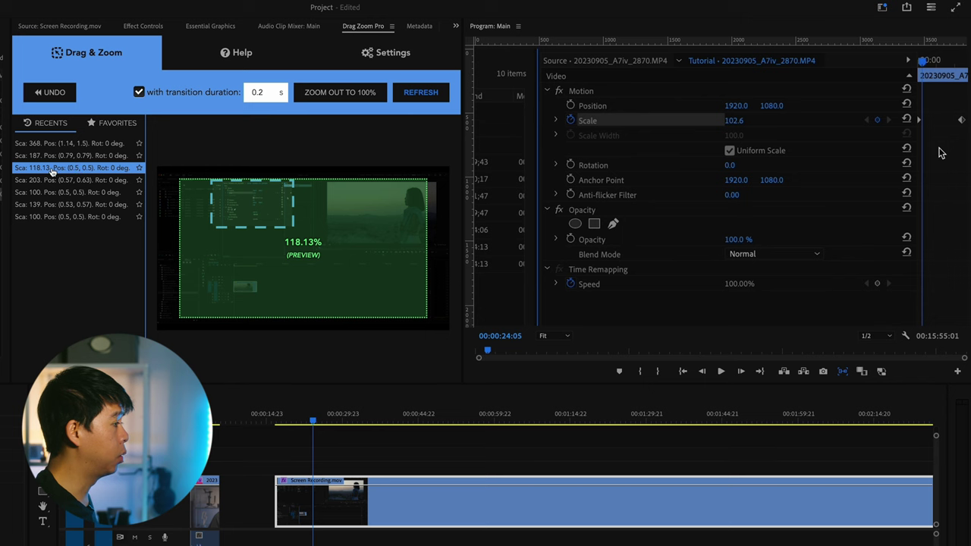
pyautogui.click(56, 173)
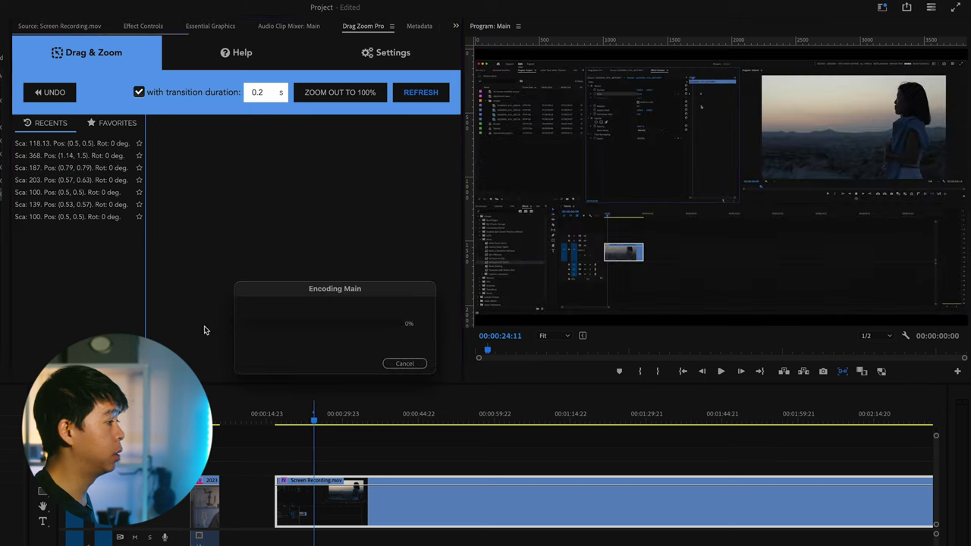
pyautogui.press('space')
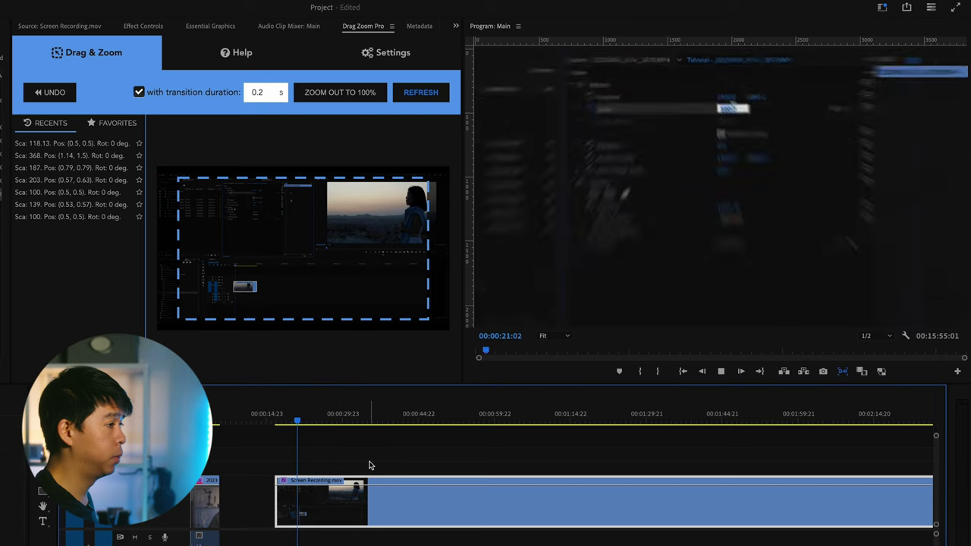